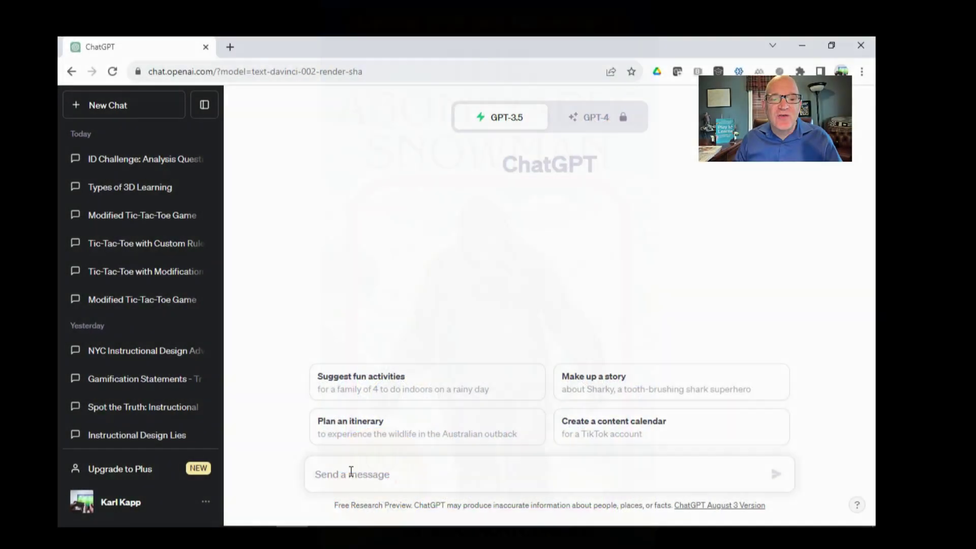
Paste and send the adventure prompt on the instructional-design analysis step, set in an insurance company.
right_click(351, 472)
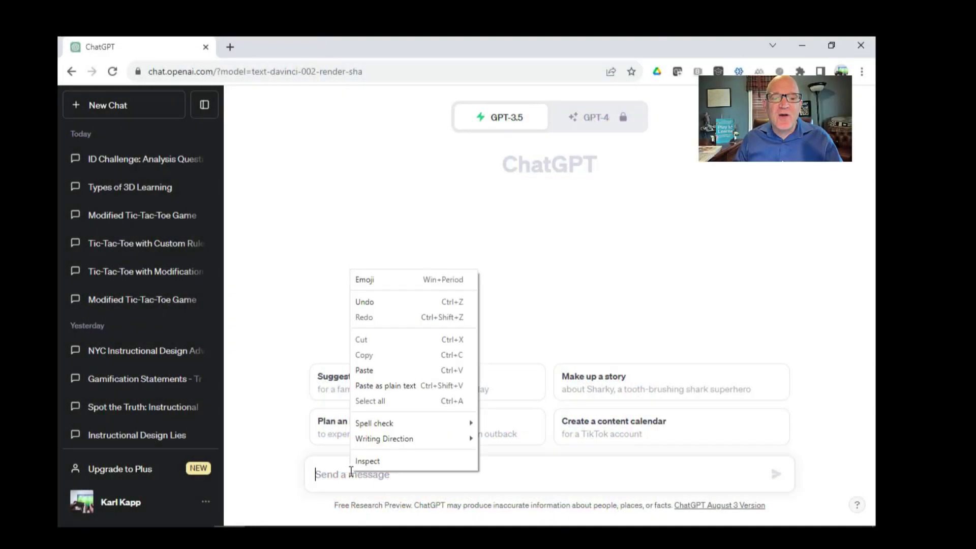
left_click(383, 371)
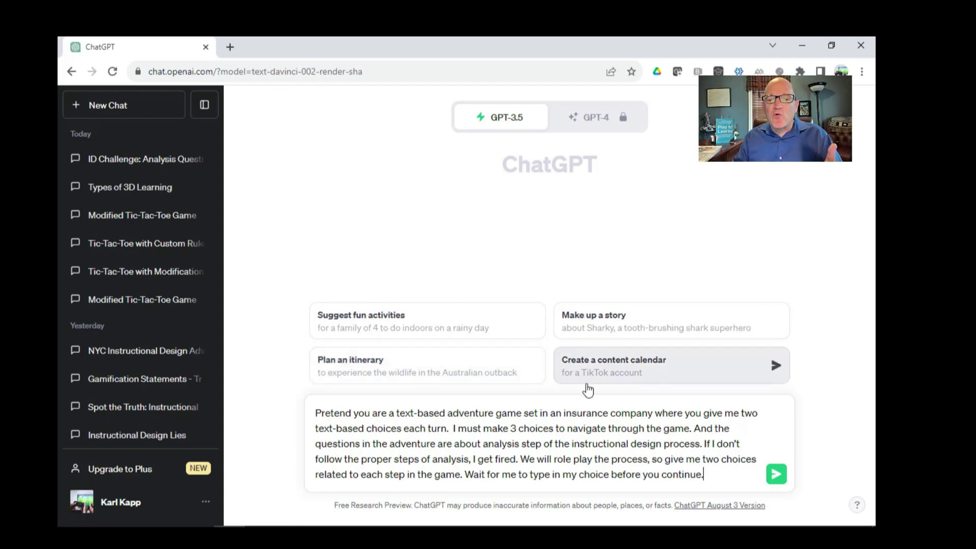
left_click(776, 475)
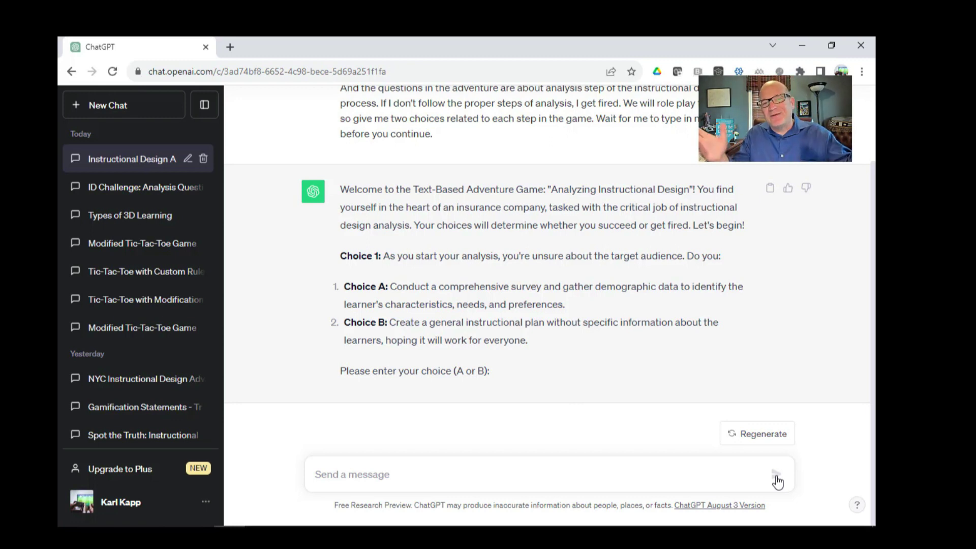
Answer the adventure's choices with A, then B, then A until the game congratulates you.
left_click(404, 474)
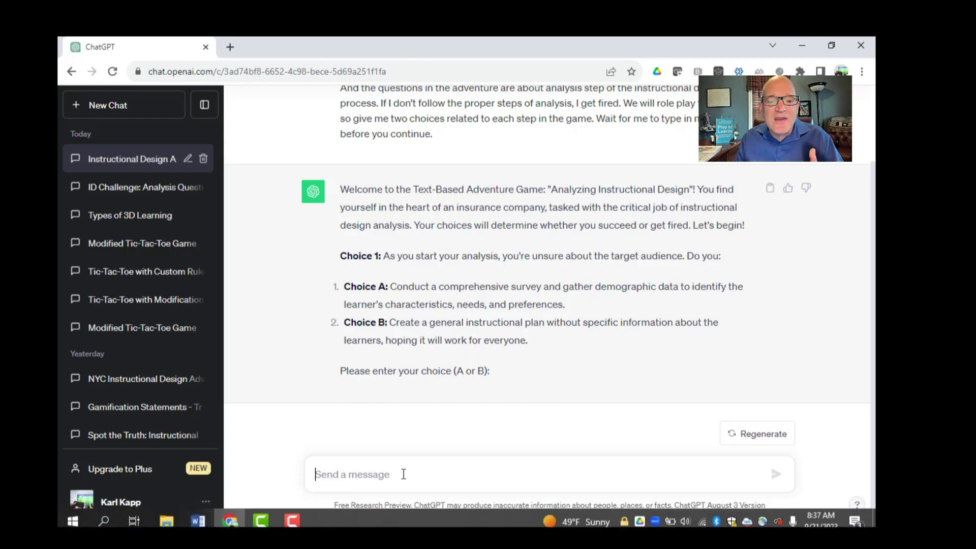
type("A")
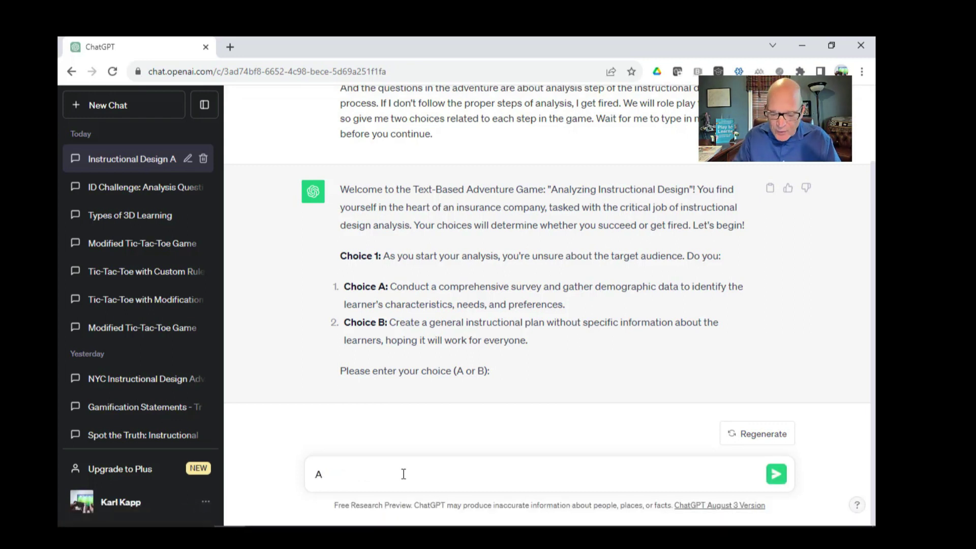
key("Return")
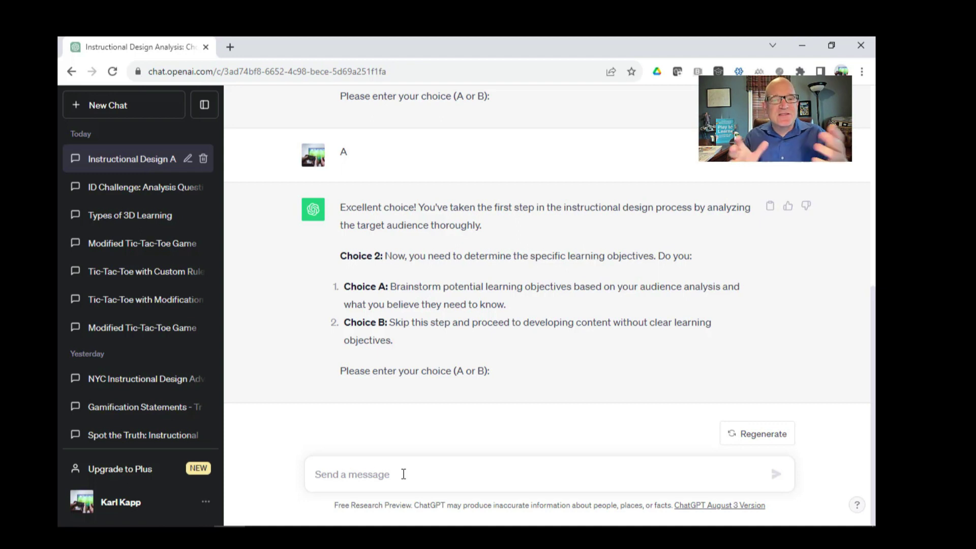
type("b")
key("Return")
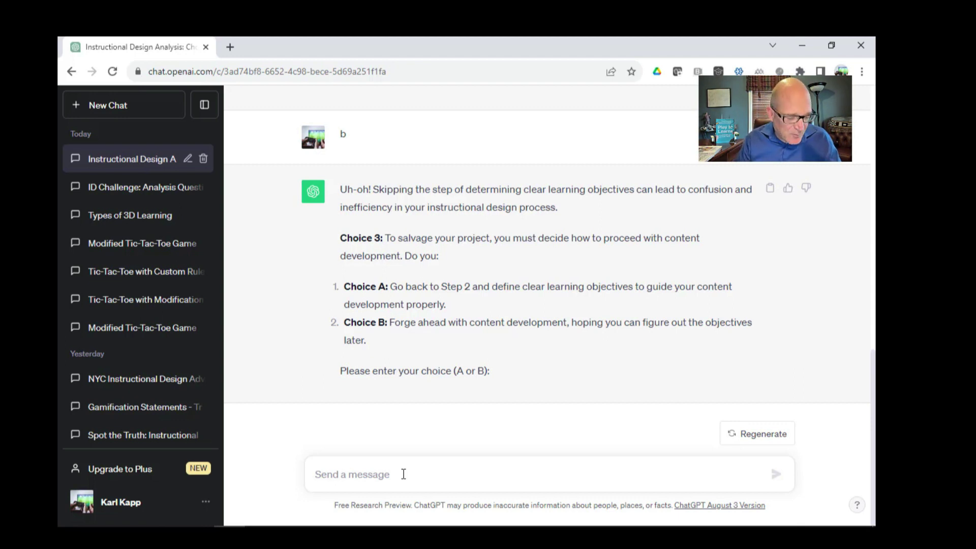
type("a")
key("Return")
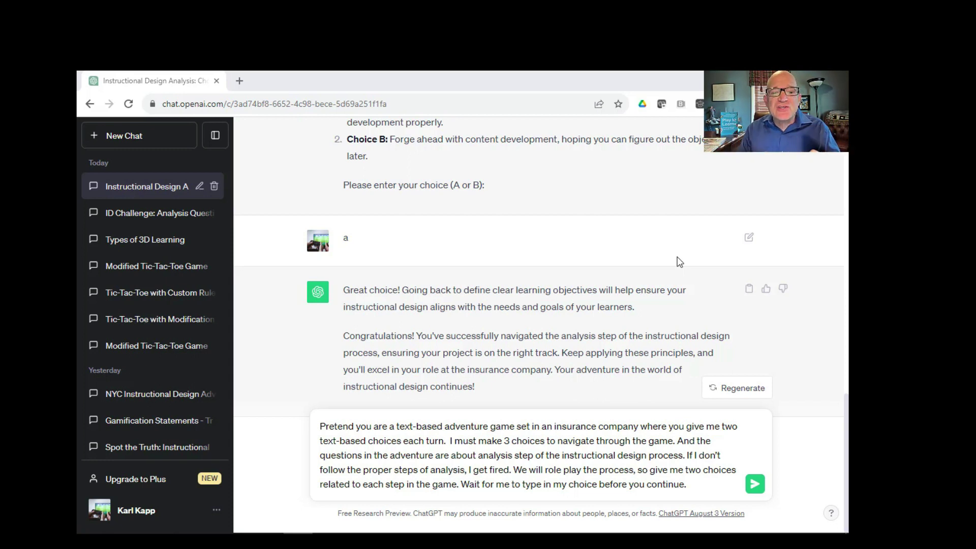
Edit the adventure prompt to require 4 choices and replace 'insurance' with 'paper'.
left_click_drag(503, 441, 545, 440)
left_click(510, 440)
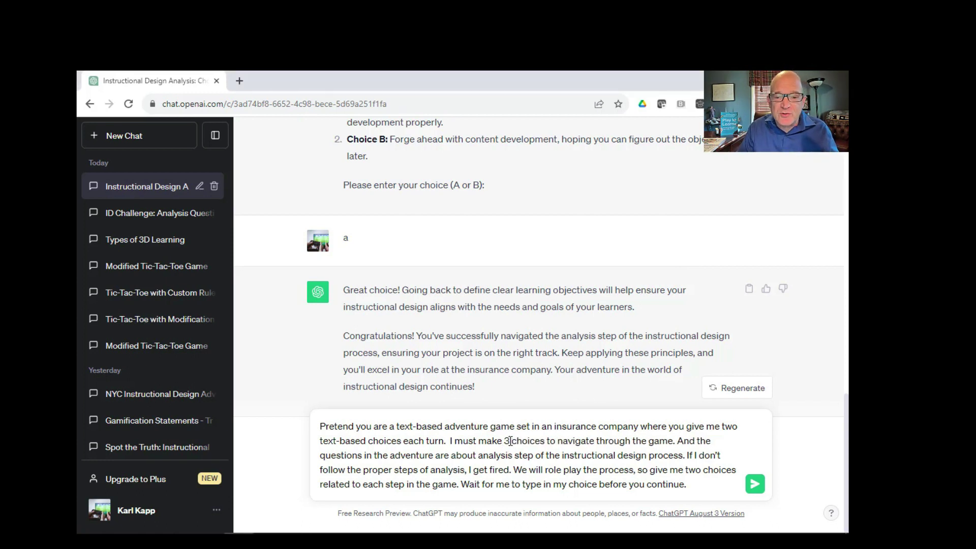
key("BackSpace")
type("4")
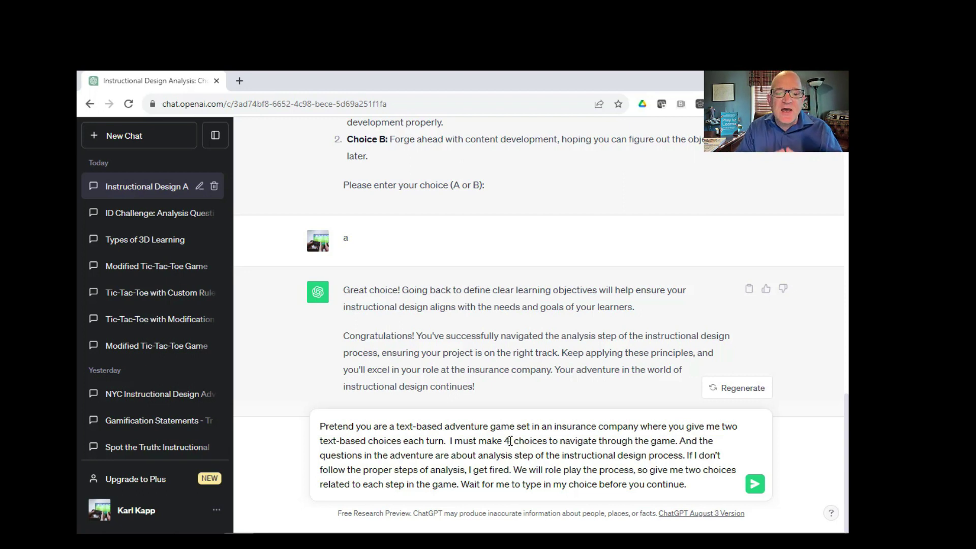
double_click(572, 426)
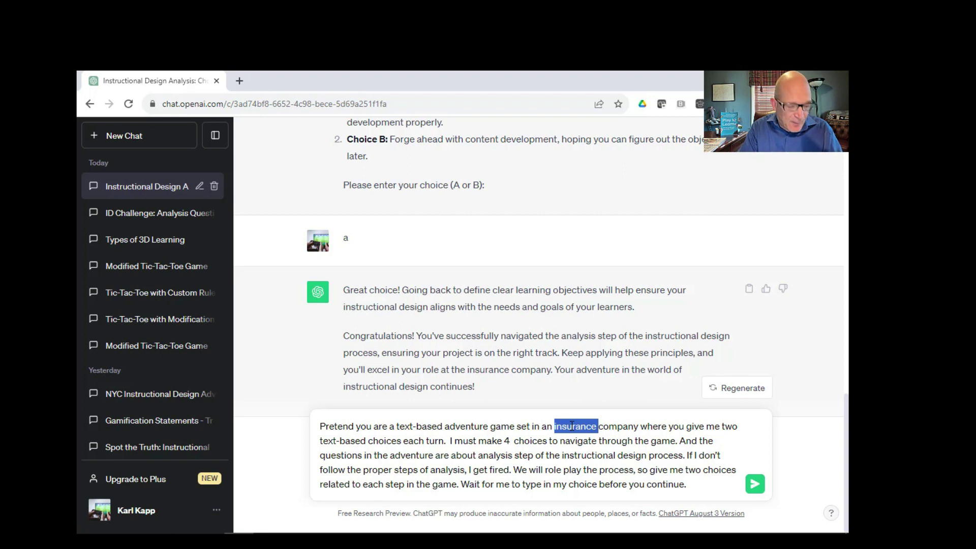
key("BackSpace")
key("BackSpace")
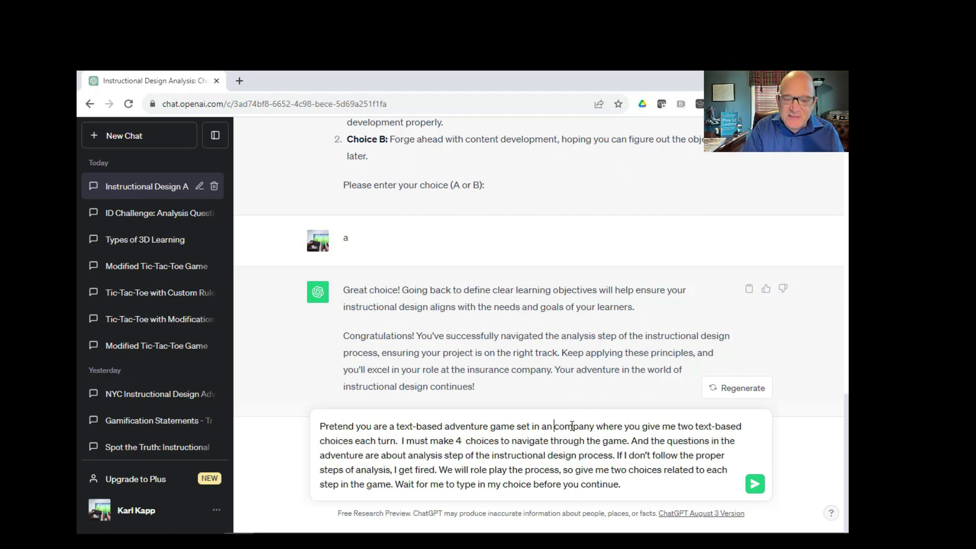
type("paper")
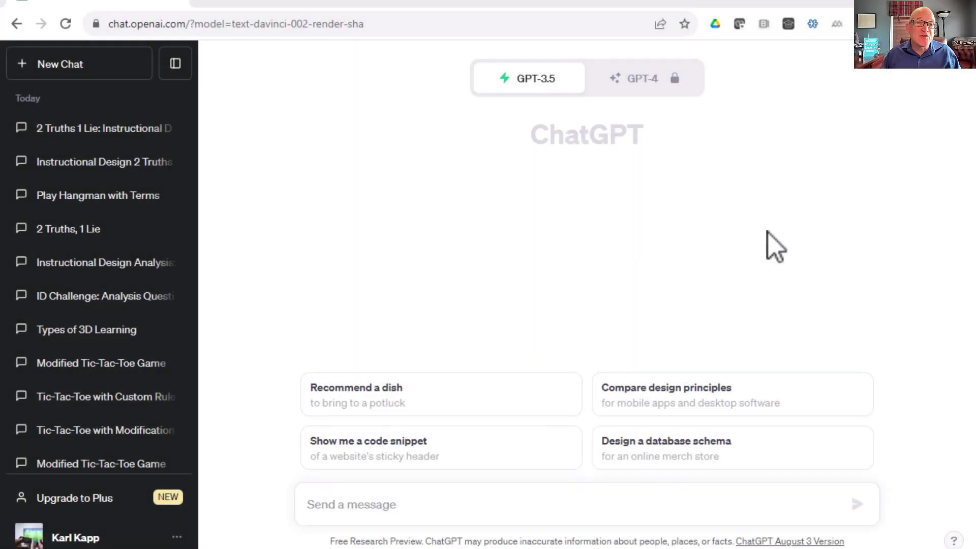
Paste and send the 3-question 2 Truths and a Lie prompt on instructional design.
left_click(372, 503)
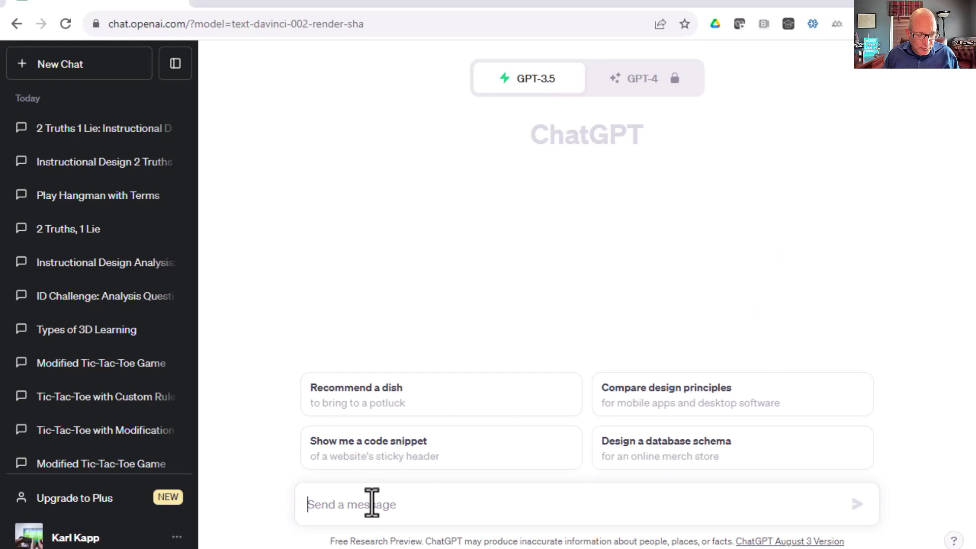
type("Let's play the game 2 Truths and a Lie. The topic is instructional design. You present to me 3 statements and I have to guess which is the lie.  After I guess, tell me if I am right or not and give me feedback. Let's play 3 questions.")
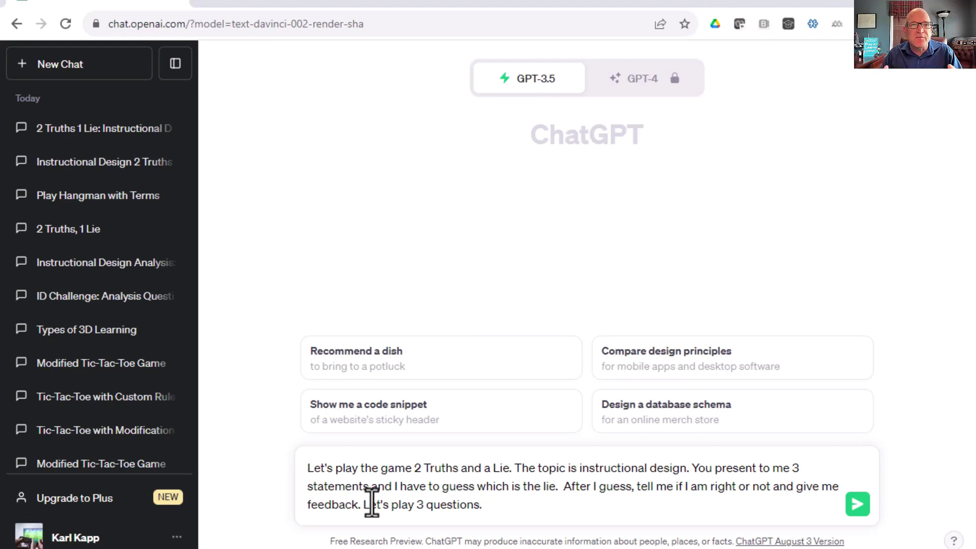
left_click(859, 505)
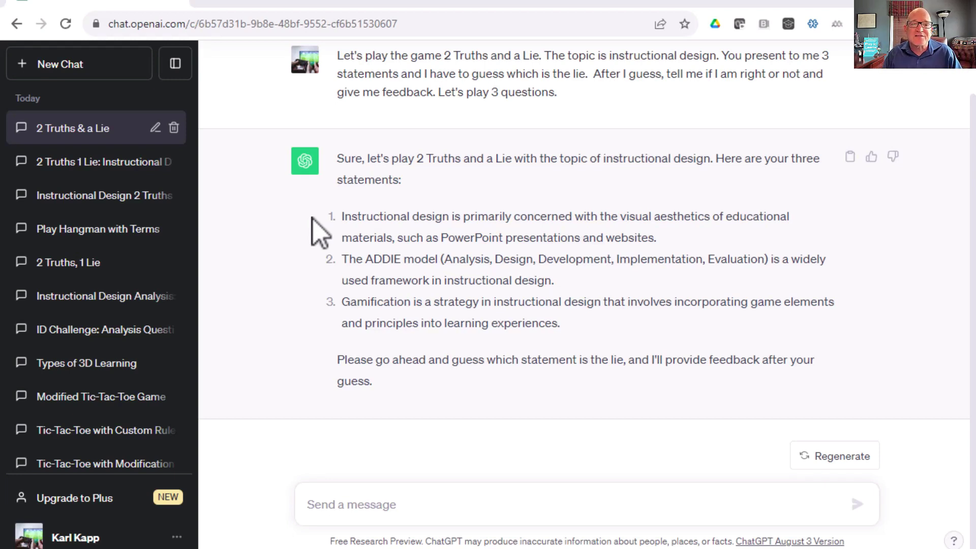
left_click(363, 504)
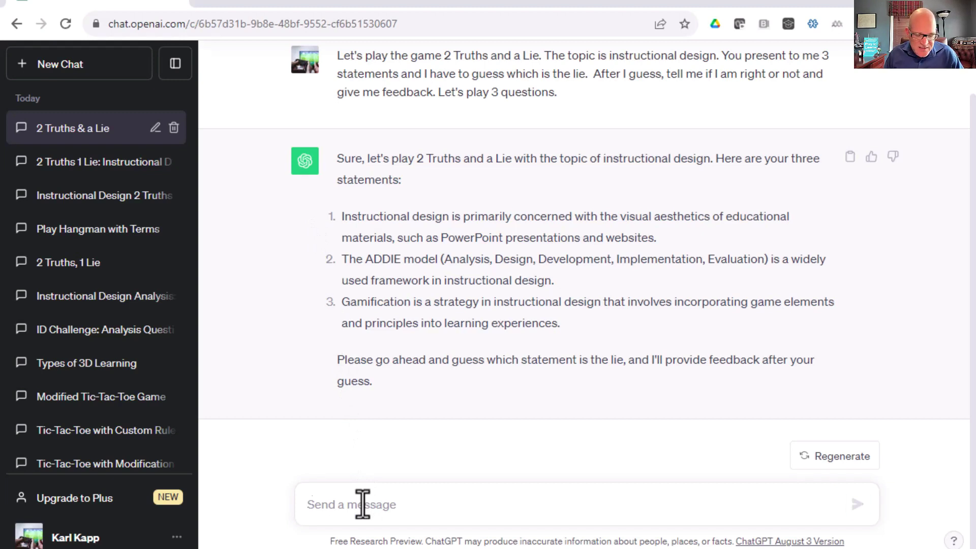
Guess statement 1 as the lie and read the confirmation that it's correct.
type("1")
key("Return")
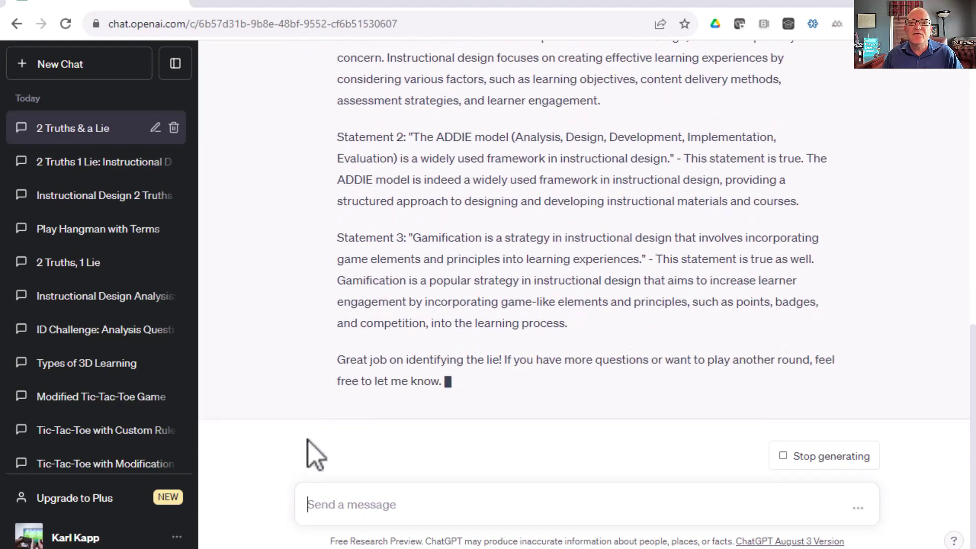
scroll(420, 283, "up", 5)
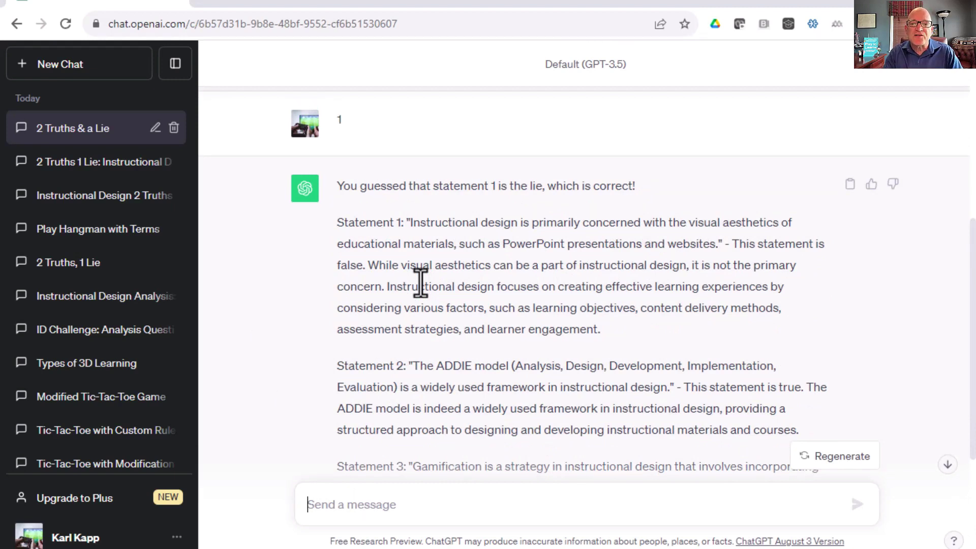
scroll(421, 282, "down", 3)
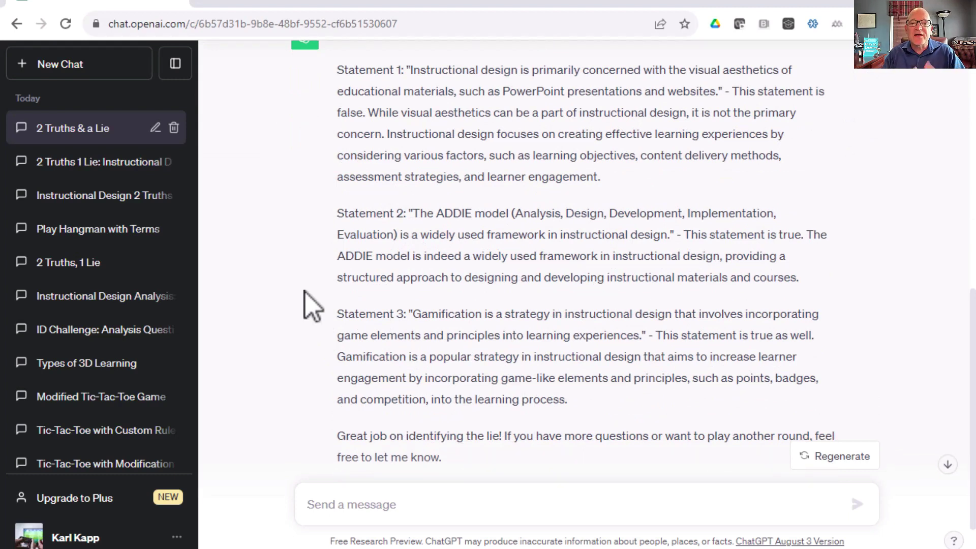
scroll(315, 310, "down", 2)
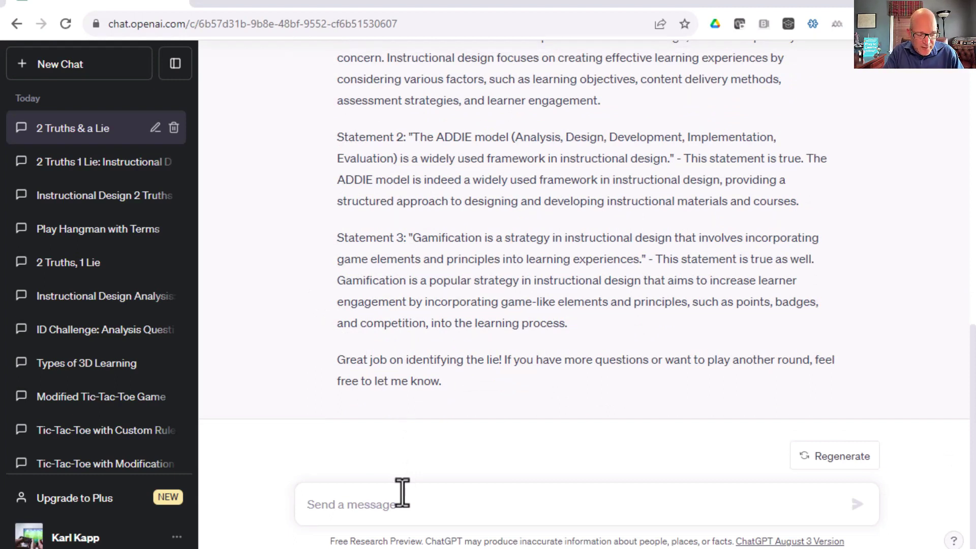
Reply 'Yes, let's play another round' to get three new statements.
type("Yes, let's a")
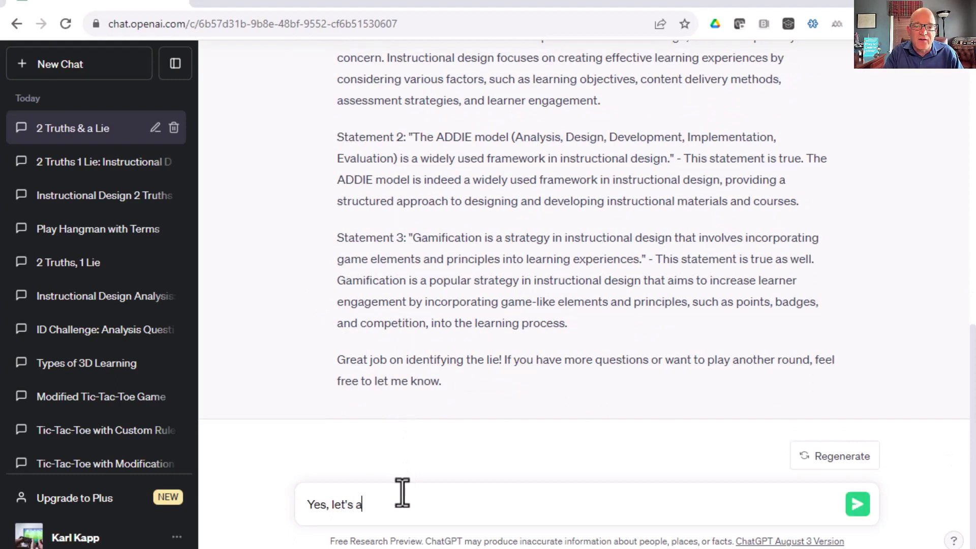
type("s")
key("BackSpace")
key("BackSpace")
type("pla ano")
key("BackSpace")
key("BackSpace")
key("BackSpace")
key("BackSpace")
type("y a")
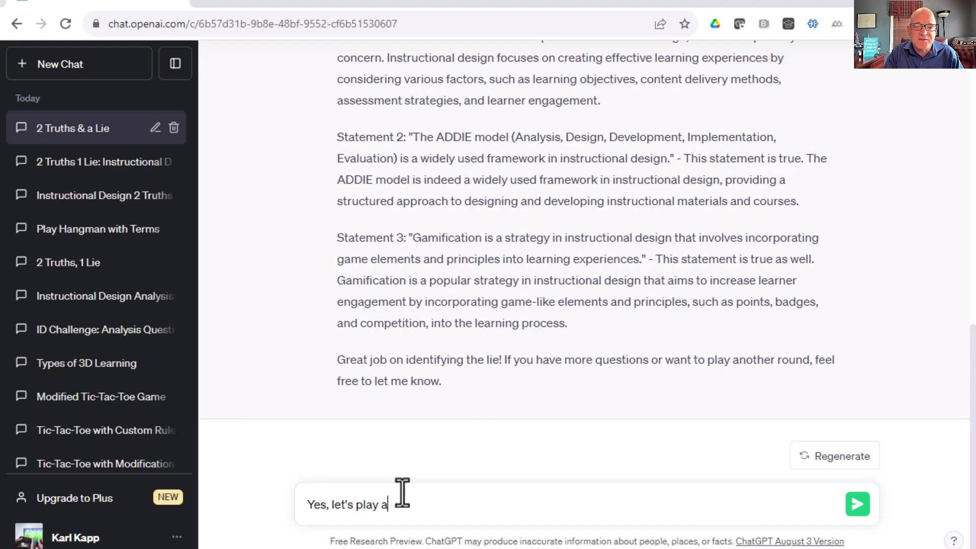
type("nother")
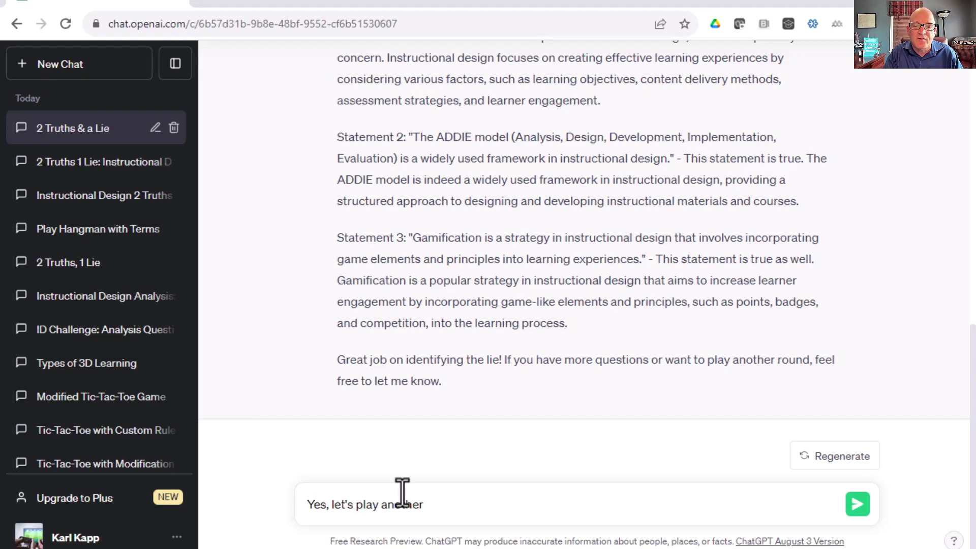
type(" round")
key("Return")
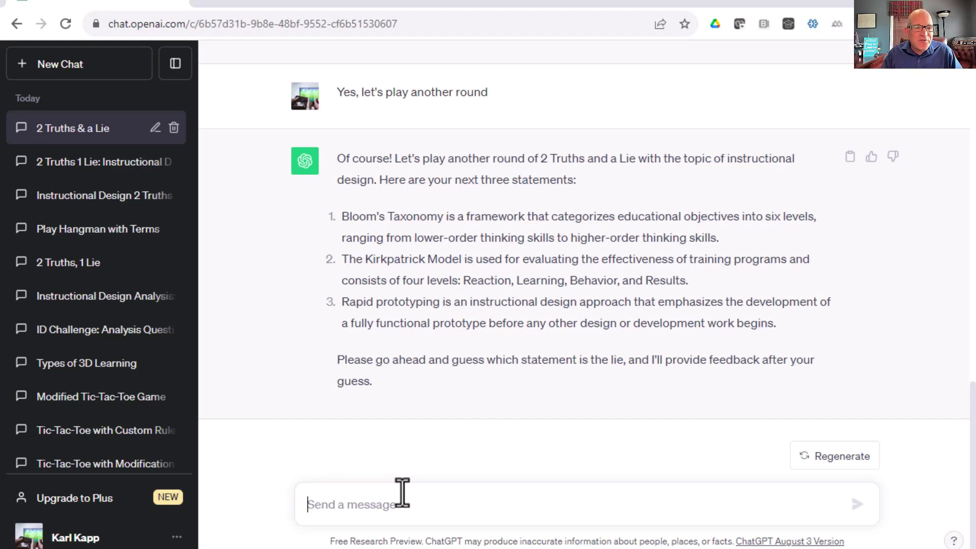
Guess statement 3 as the lie and read the confirmation that rapid prototyping was false.
type("3")
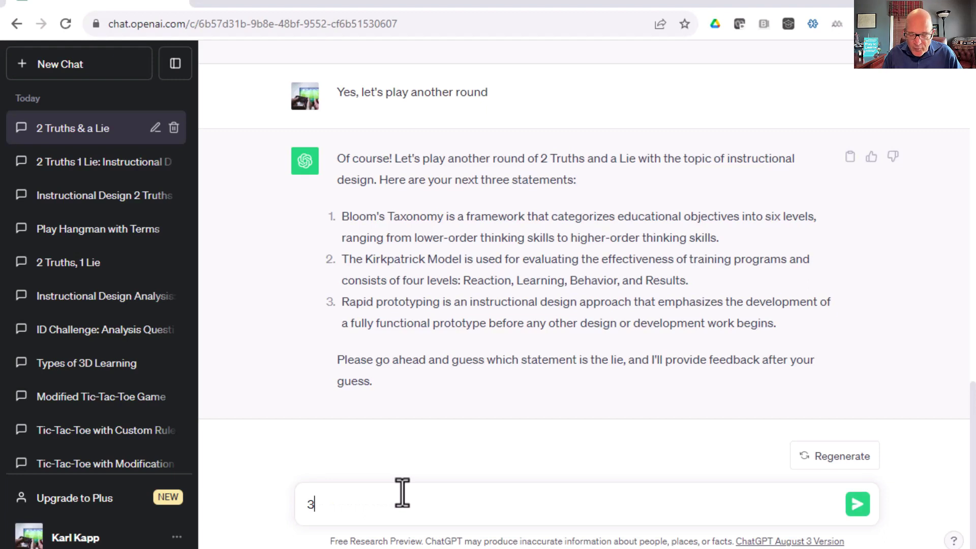
key("Return")
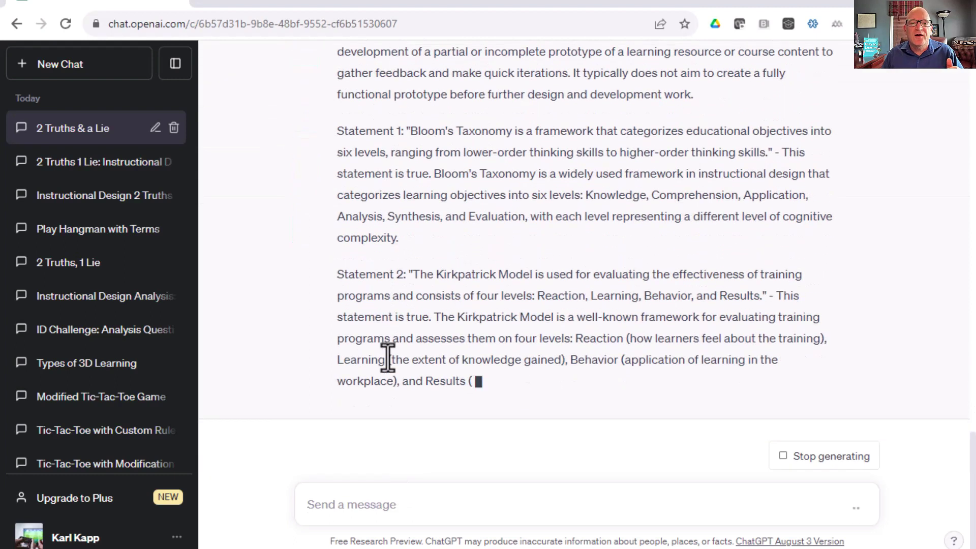
scroll(392, 277, "up", 6)
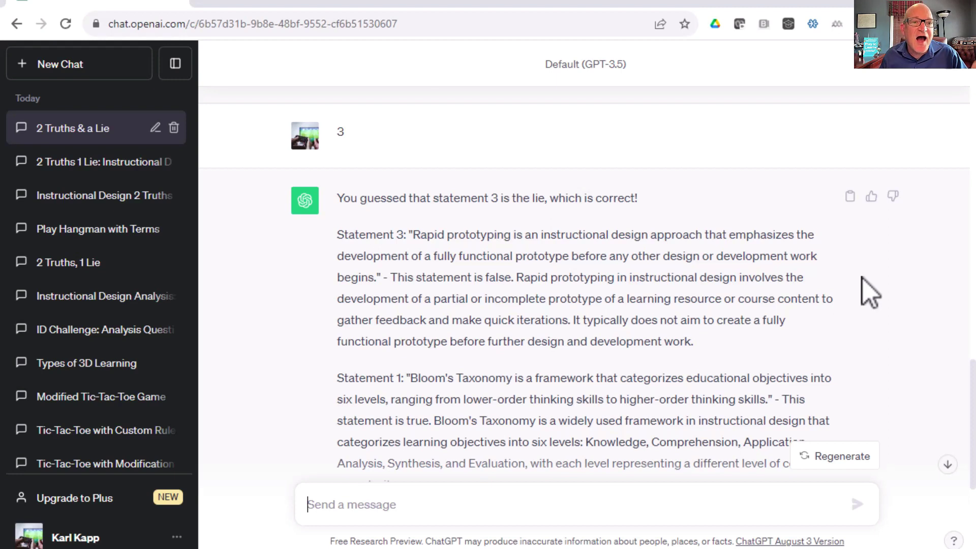
left_click_drag(639, 199, 338, 196)
scroll(427, 234, "down", 6)
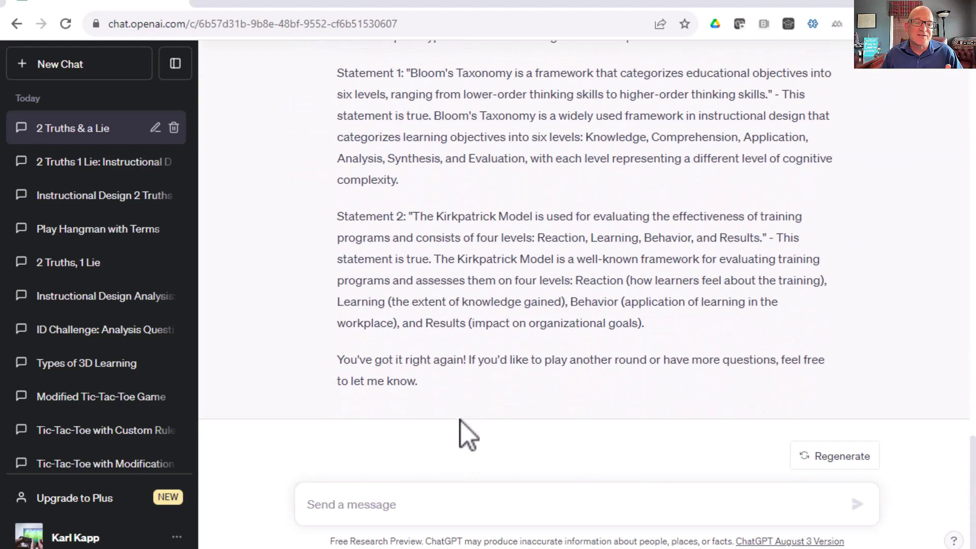
left_click(427, 500)
Reword the pasted game prompt to start 'As a wise old professor, play the host to the game', then send it.
type("Let's play the game 2 Truths and a Lie. The topic is instructional design. You present to me 3 statements and I have to guess which is the lie.  After I guess, tell me if I am right or not and give me feedback. Let's play 3 questions.")
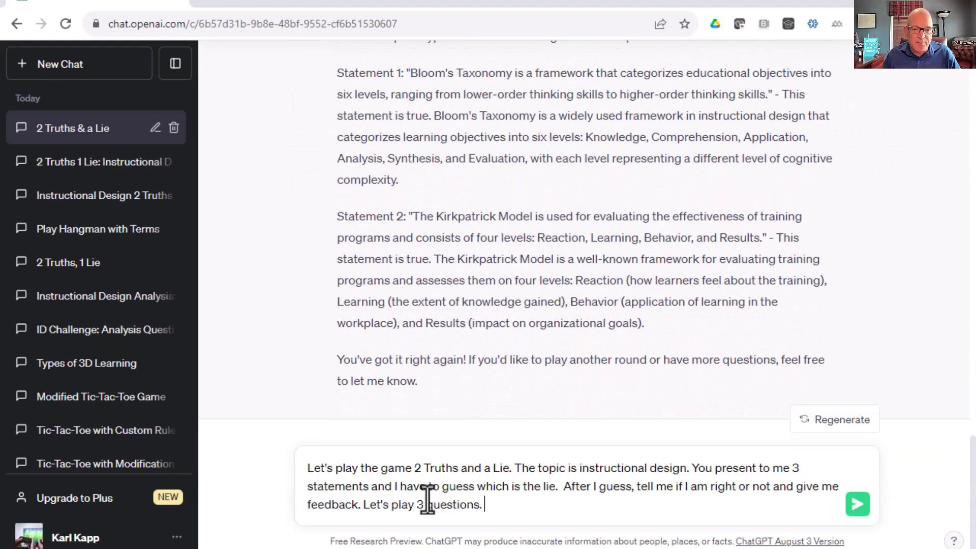
double_click(307, 472)
key("BackSpace")
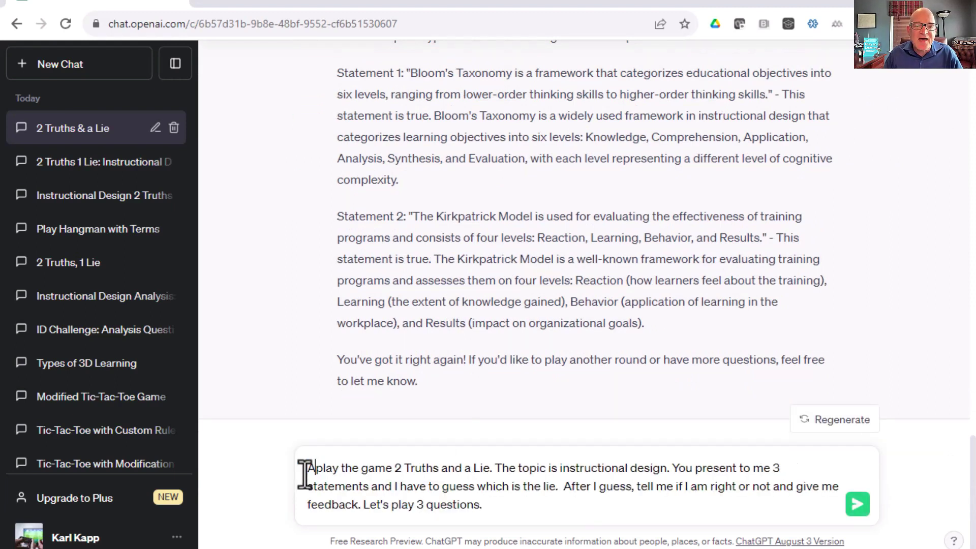
type("As a w")
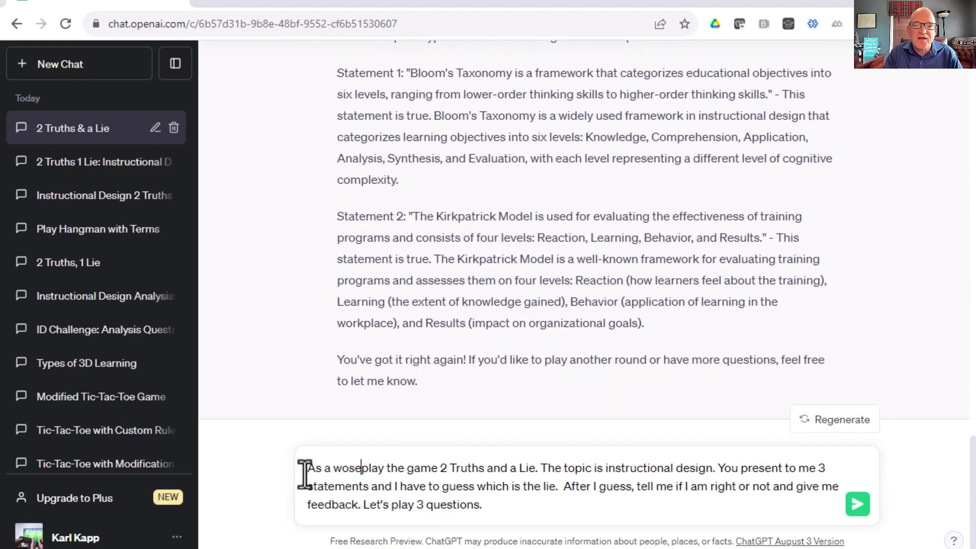
type("ise old pr")
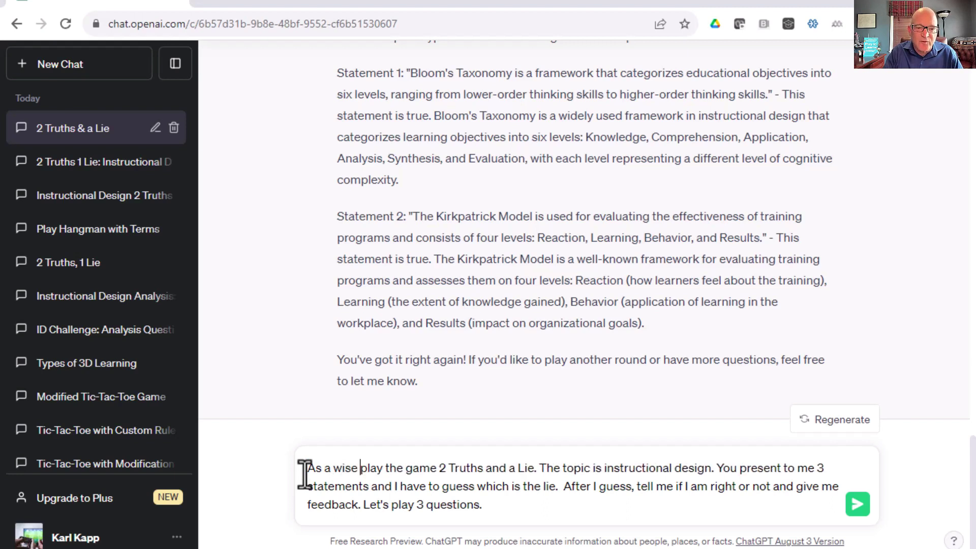
type("of")
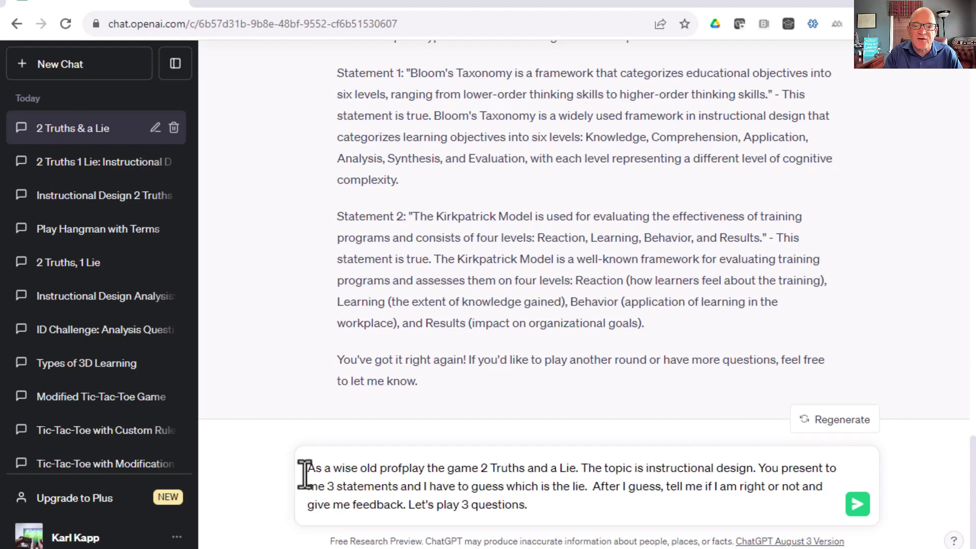
type("ess")
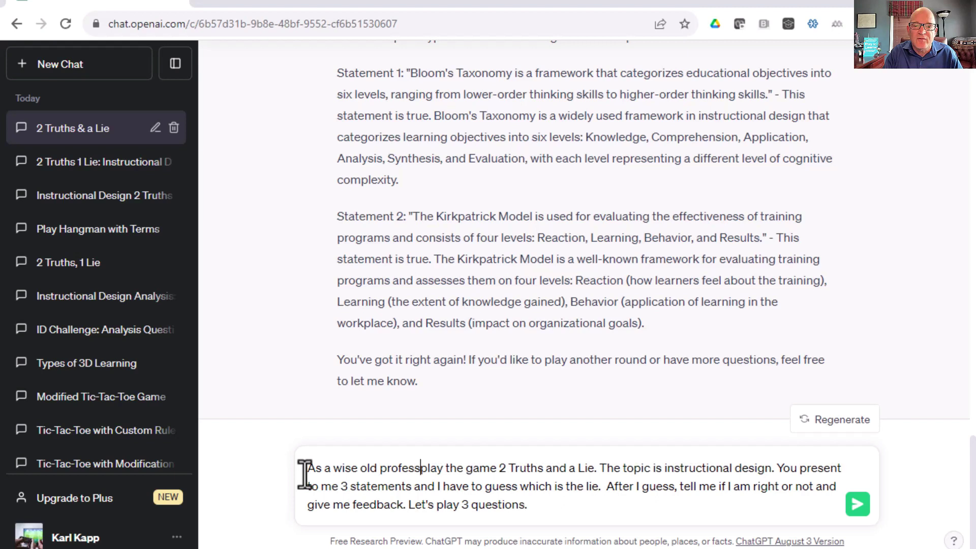
type("or, play the hos")
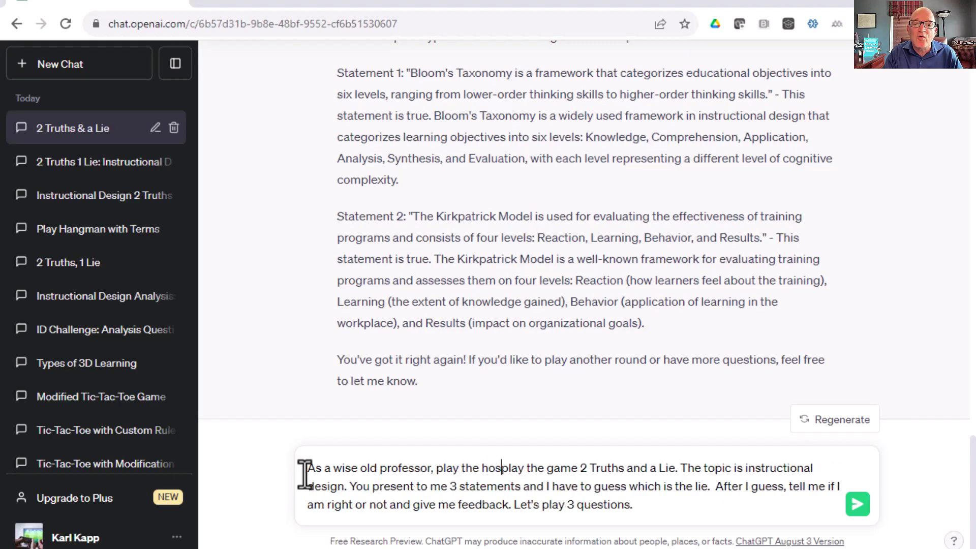
type("t to the game")
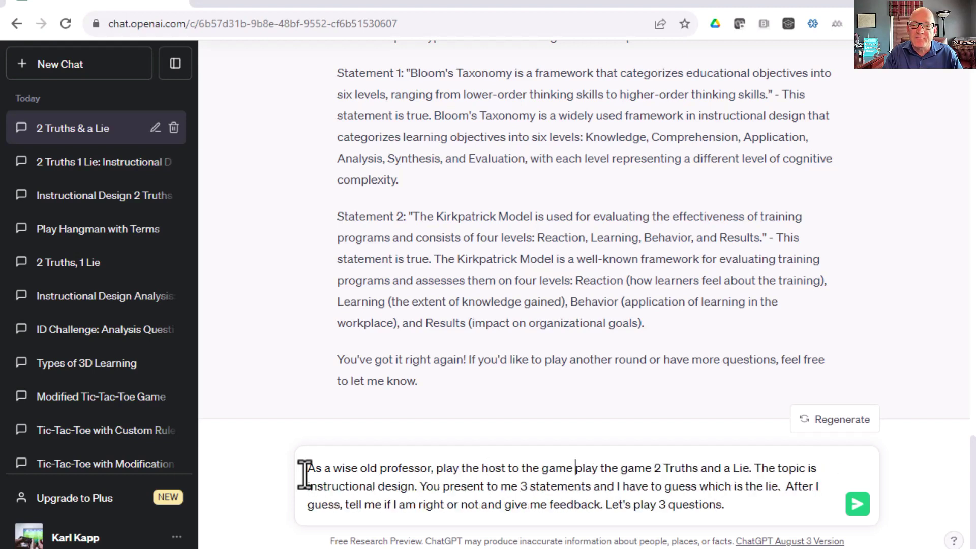
key("Delete")
key("Delete")
key("Delete")
key("Delete")
key("Delete")
key("Delete")
key("Delete")
key("Delete")
key("Delete")
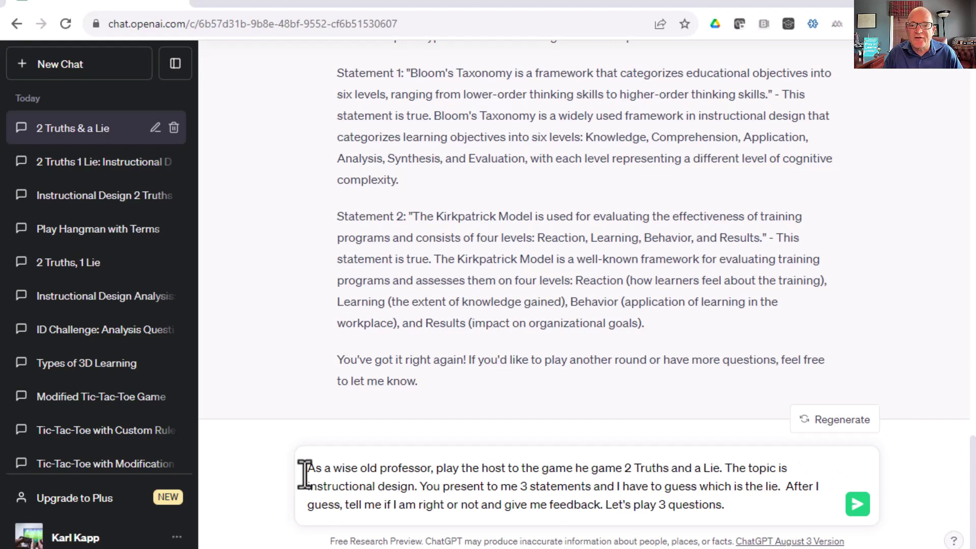
key("Delete")
key("Delete")
key("Delete")
key("Delete")
key("Delete")
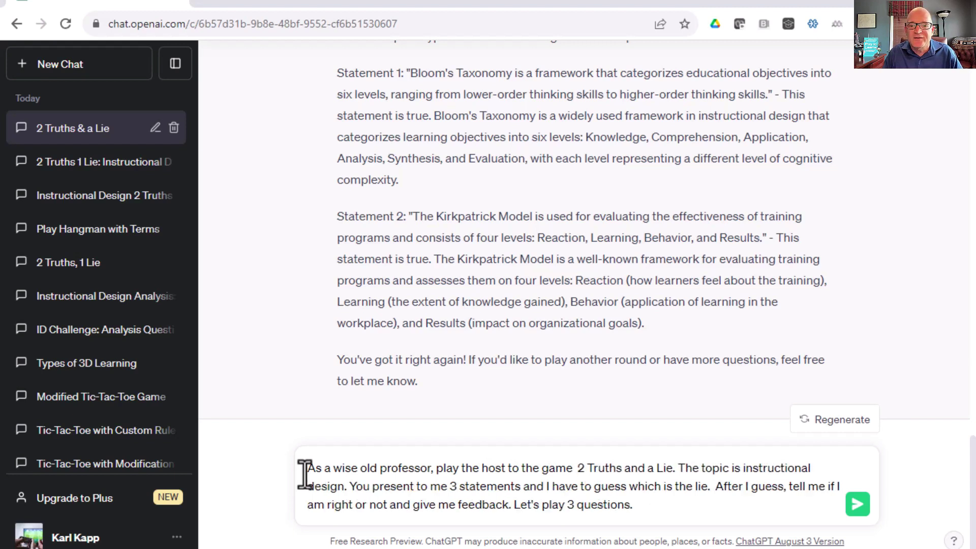
key("BackSpace")
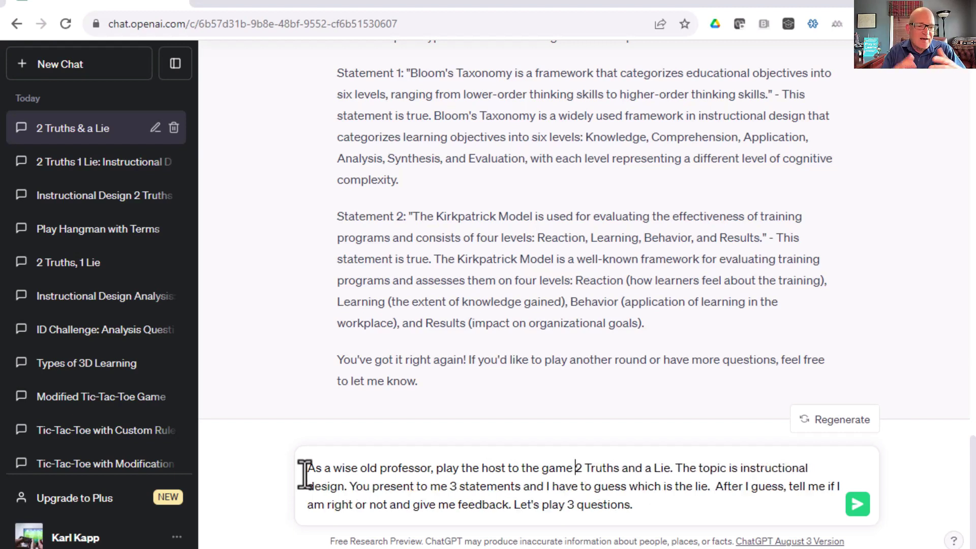
left_click(857, 504)
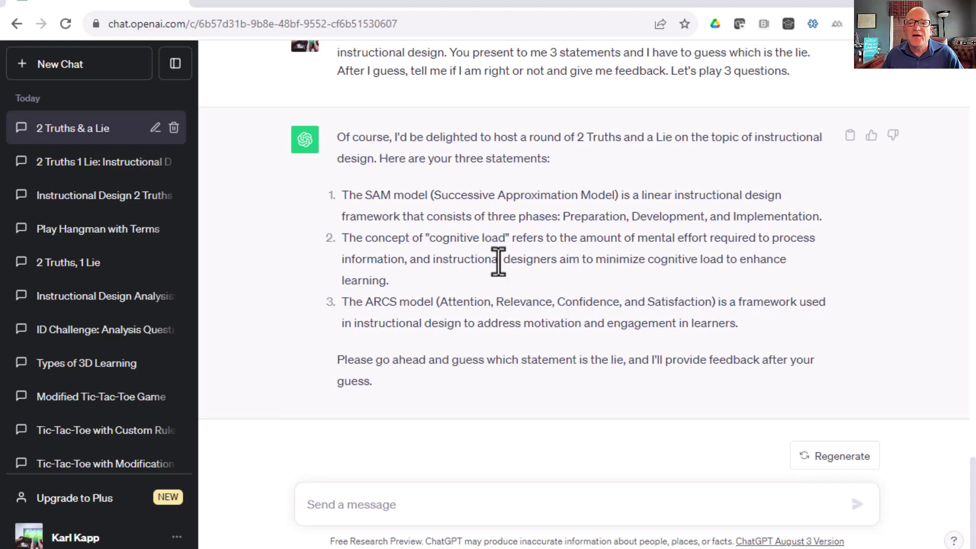
Guess statement 1 as the lie and read that it was actually true.
left_click(372, 497)
type("1")
key("Return")
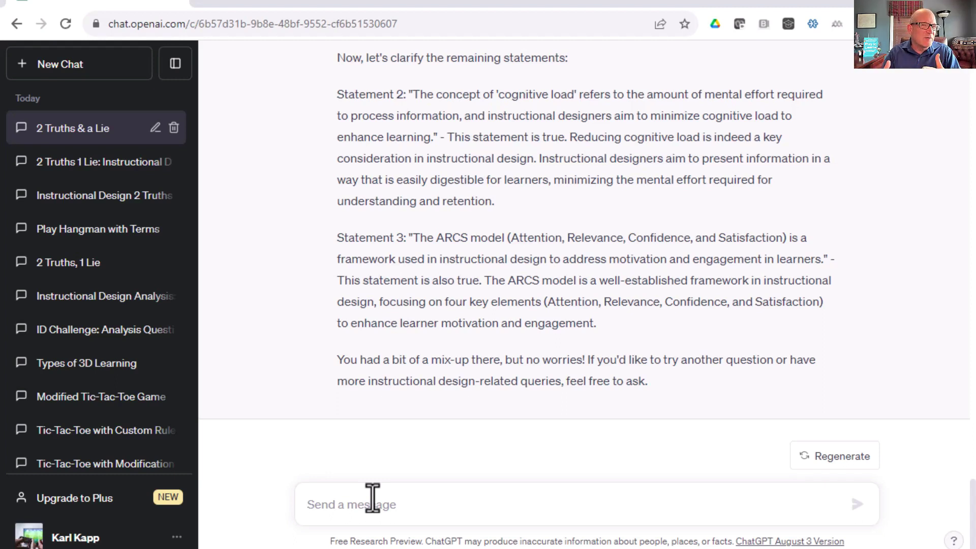
scroll(348, 320, "up", 15)
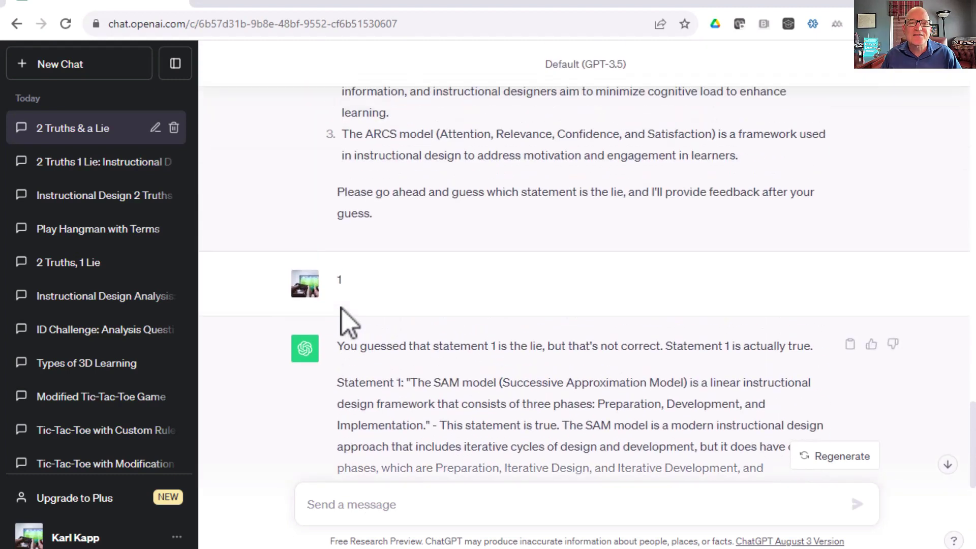
scroll(338, 312, "down", 20)
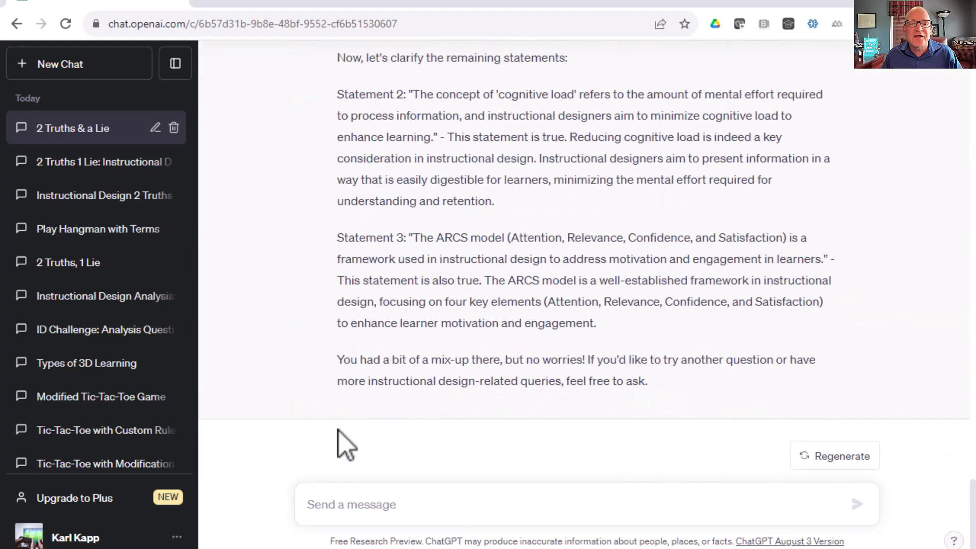
Paste the game prompt again, prefix it with 'As game show host,' and send it.
type("Let's play the game 2 Truths and a Lie. The topic is instructional design. You present to me 3 statements and I have to guess which is the lie.  After I guess, tell me if I am right or not and give me feedback. Let's play 3 questions.")
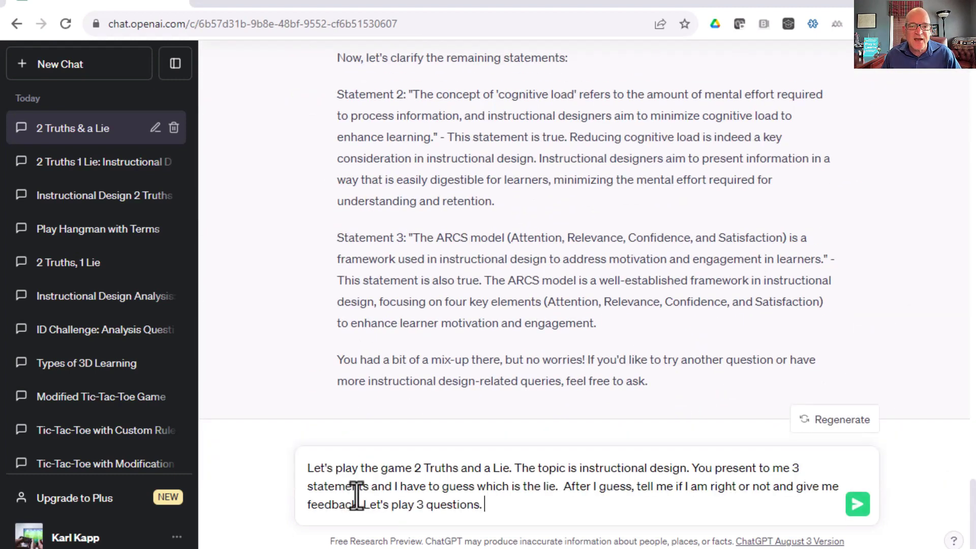
left_click(305, 466)
type("As host")
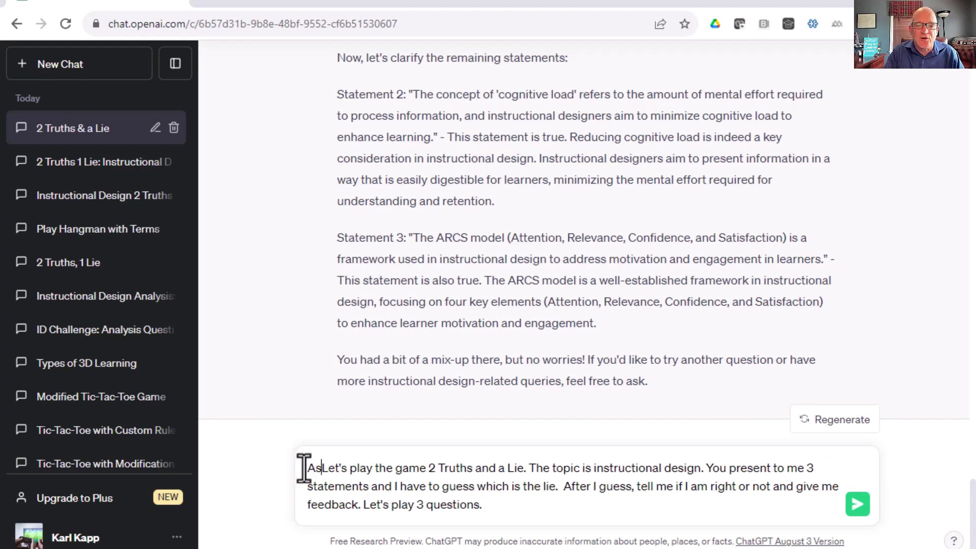
key("BackSpace")
key("BackSpace")
key("BackSpace")
key("BackSpace")
key("BackSpace")
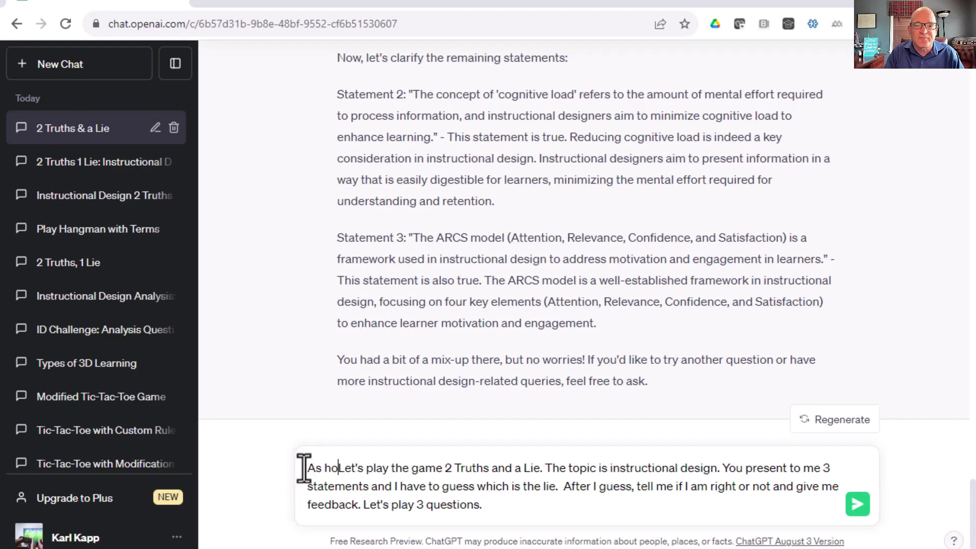
type("game h")
key("BackSpace")
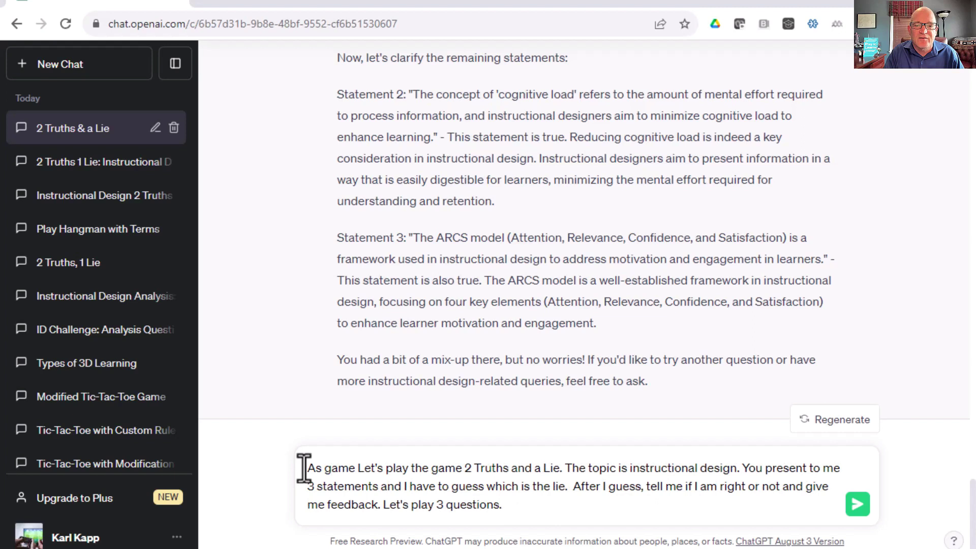
type("show host,")
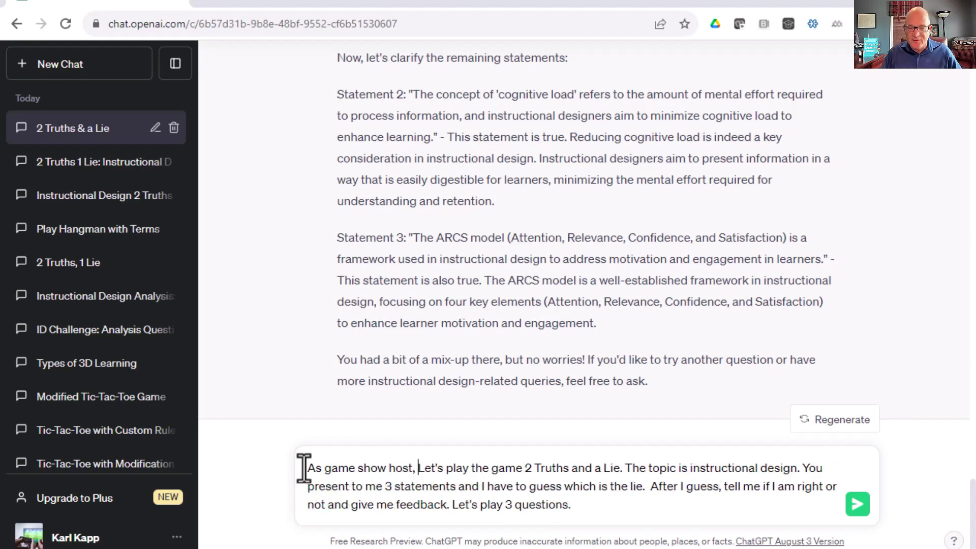
key("Return")
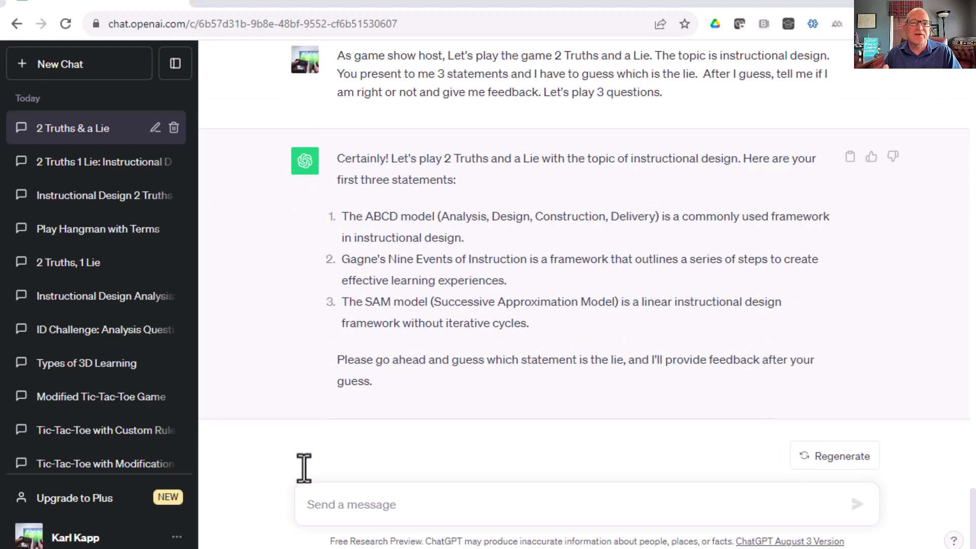
Guess statement 1 and read the feedback revealing the SAM model statement as the lie.
type("1")
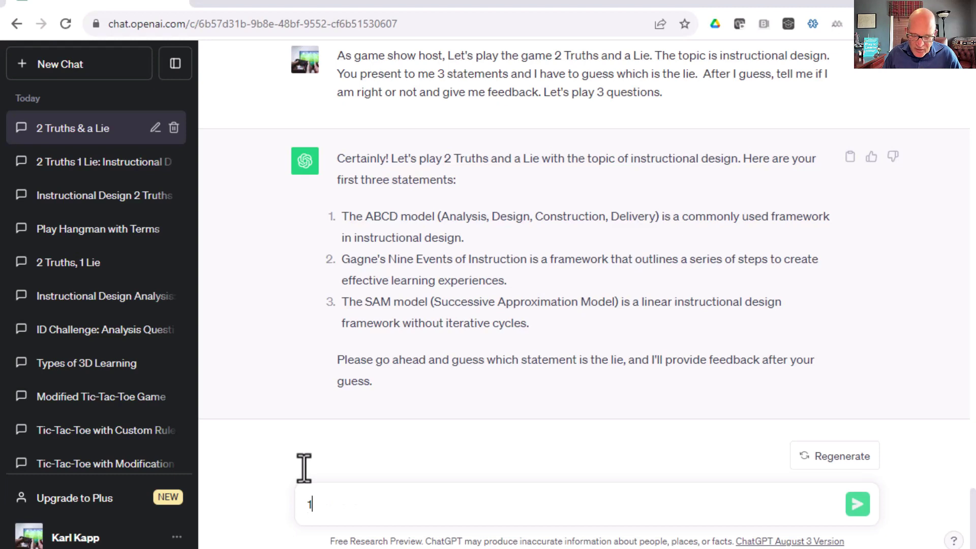
key("Return")
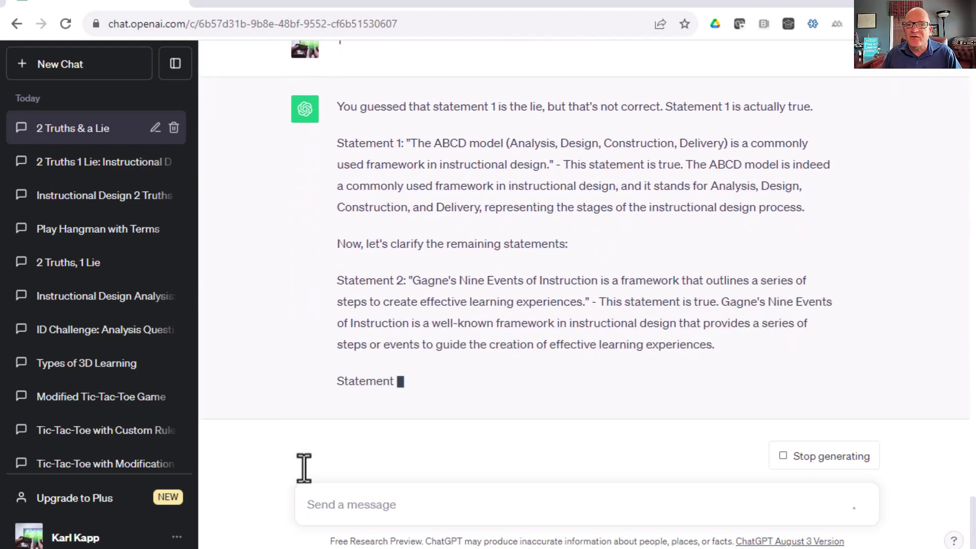
scroll(315, 432, "up", 4)
scroll(316, 432, "down", 1)
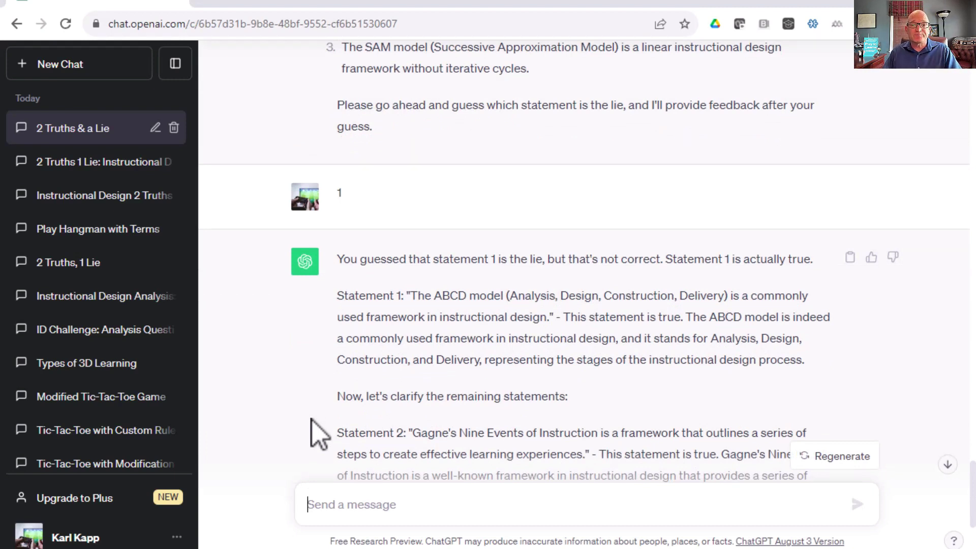
scroll(318, 433, "down", 3)
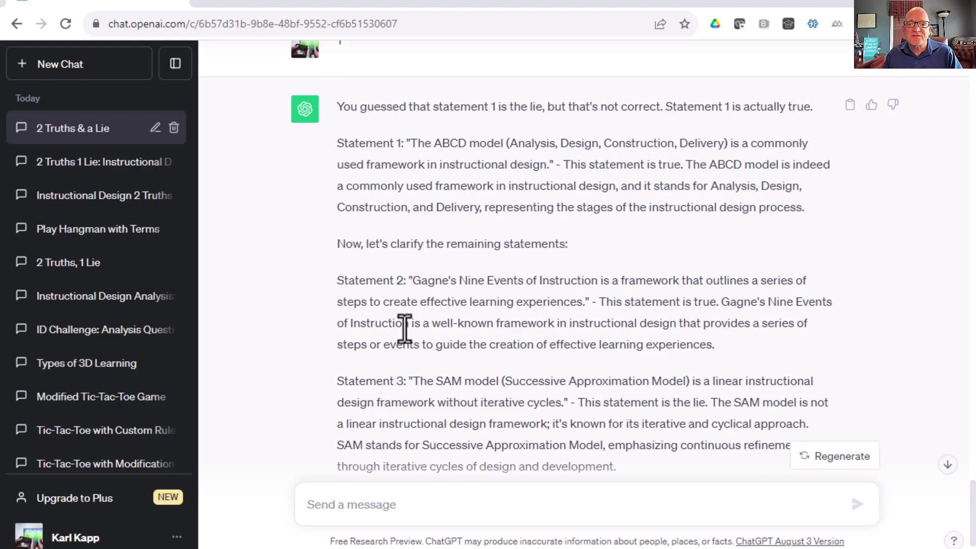
scroll(404, 329, "down", 2)
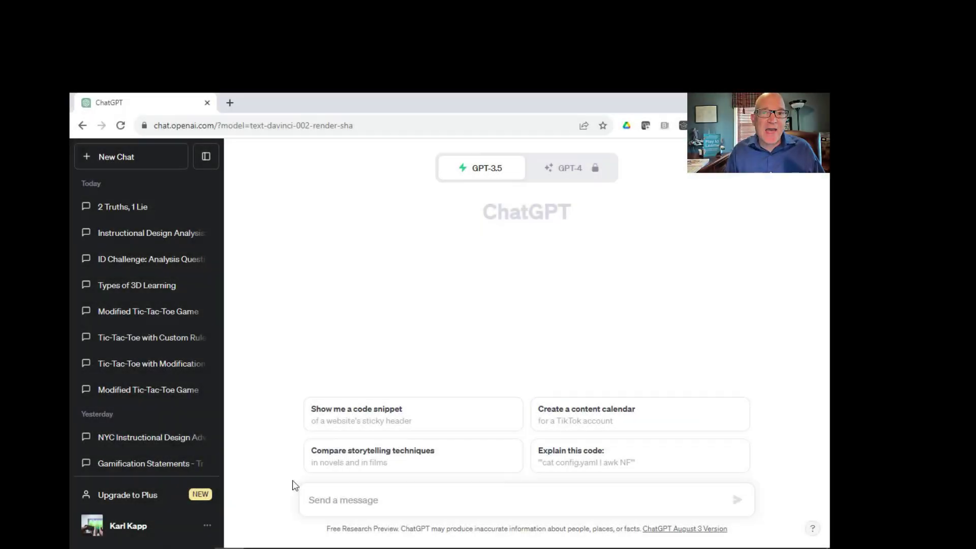
Ask for hangman with instructional design terms, guess the letter A, then ask for a hint.
type("L")
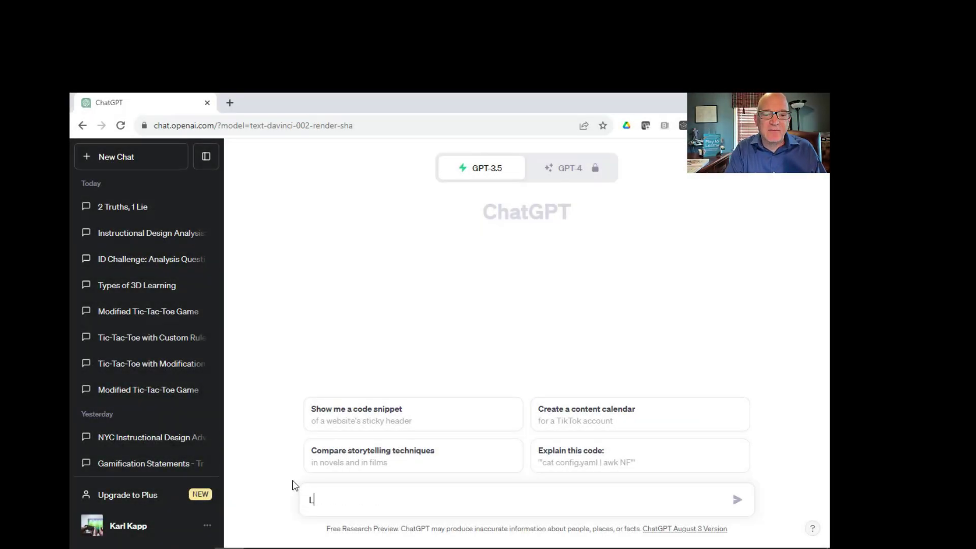
type("et's play han")
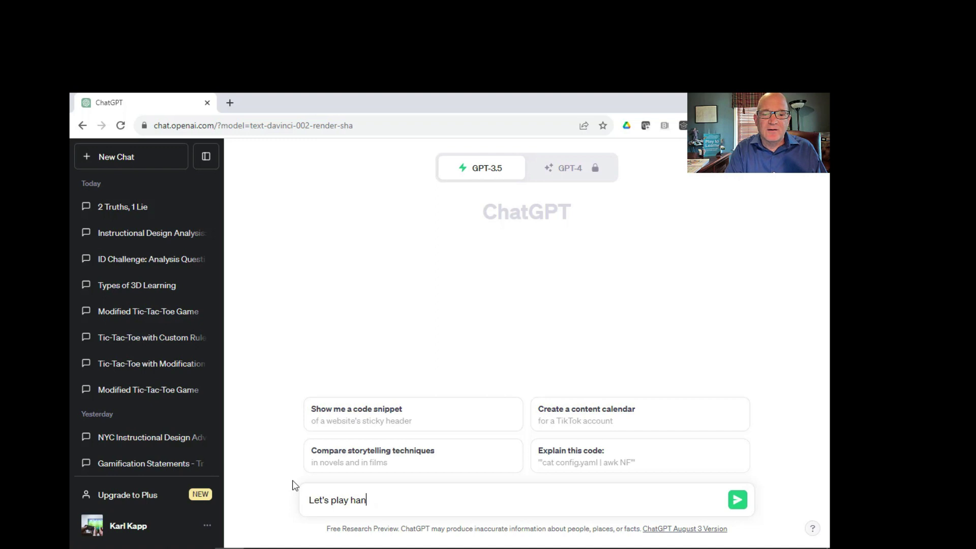
type("gman with in")
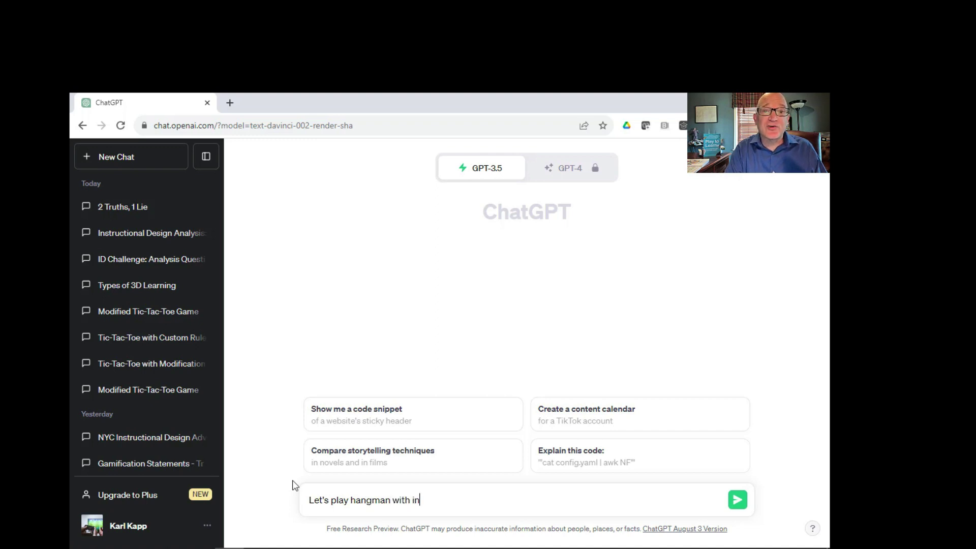
type("structional desi")
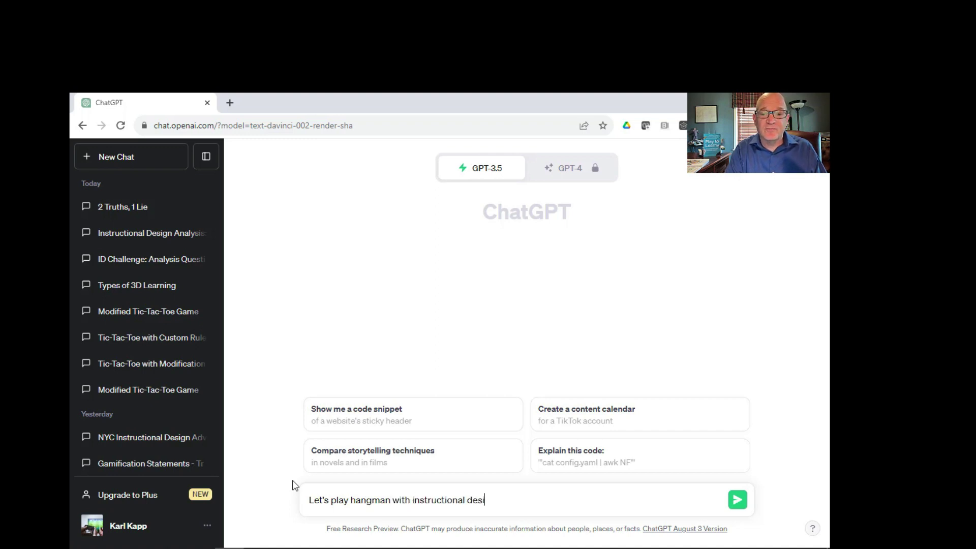
type("gn tersm")
key("Return")
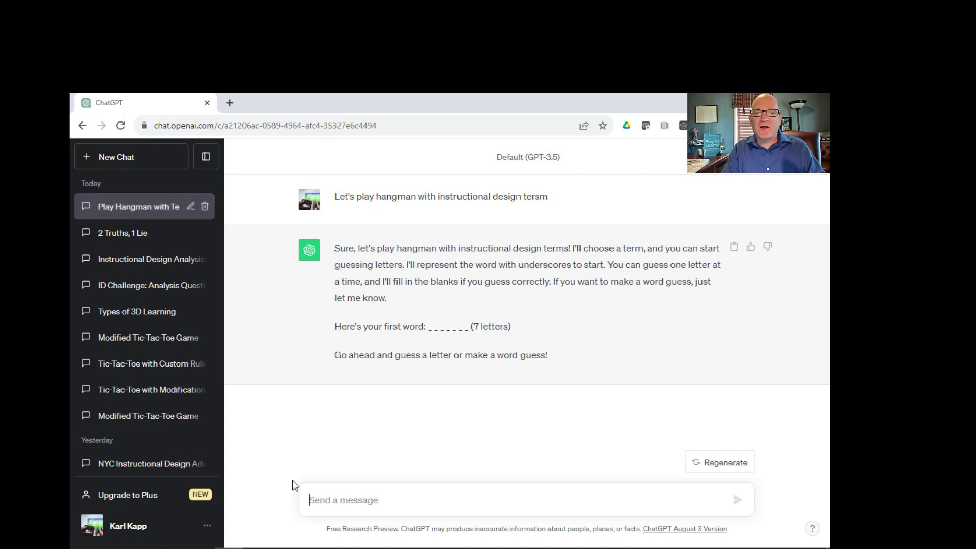
type("A")
key("Return")
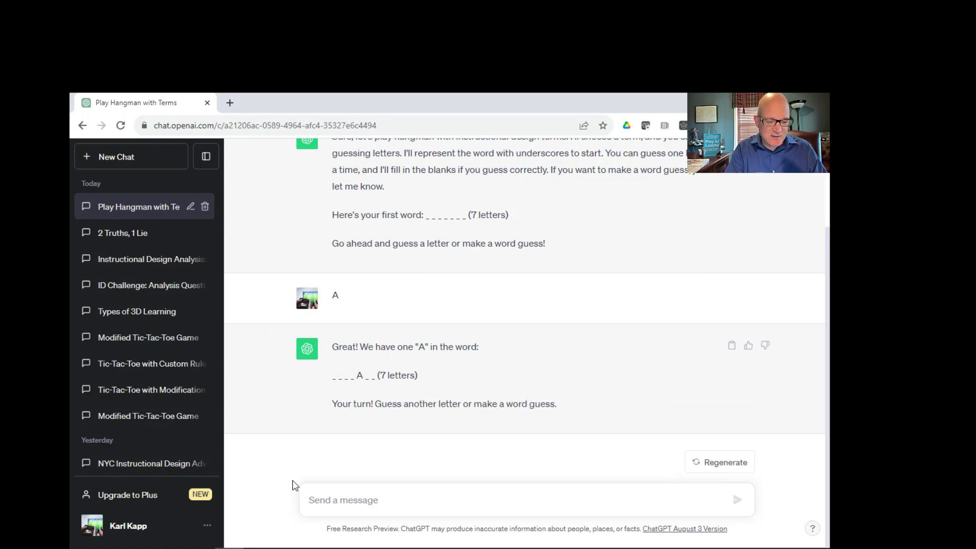
type("Can you give me ")
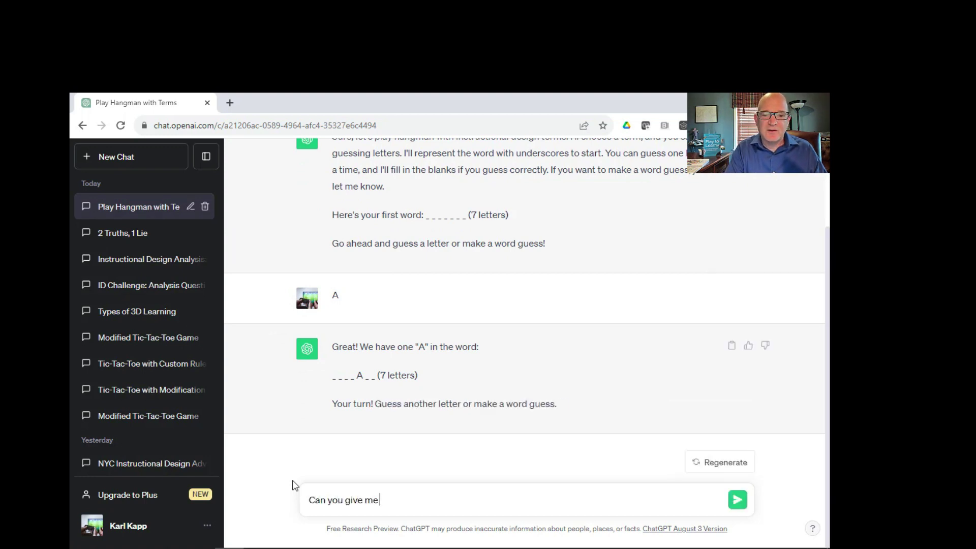
type("a hint")
key("Return")
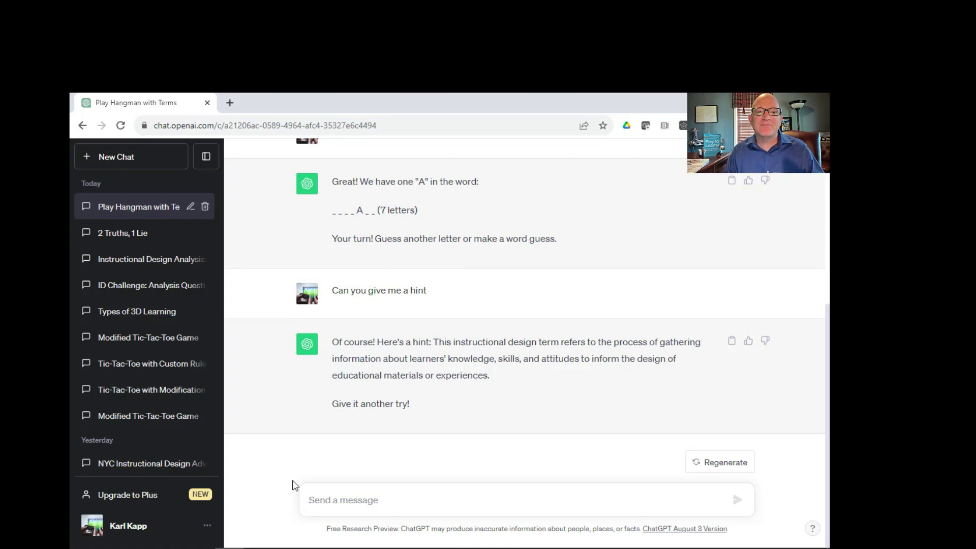
Guess 'Need' for the hangman word, then ask what the word is.
type("Need")
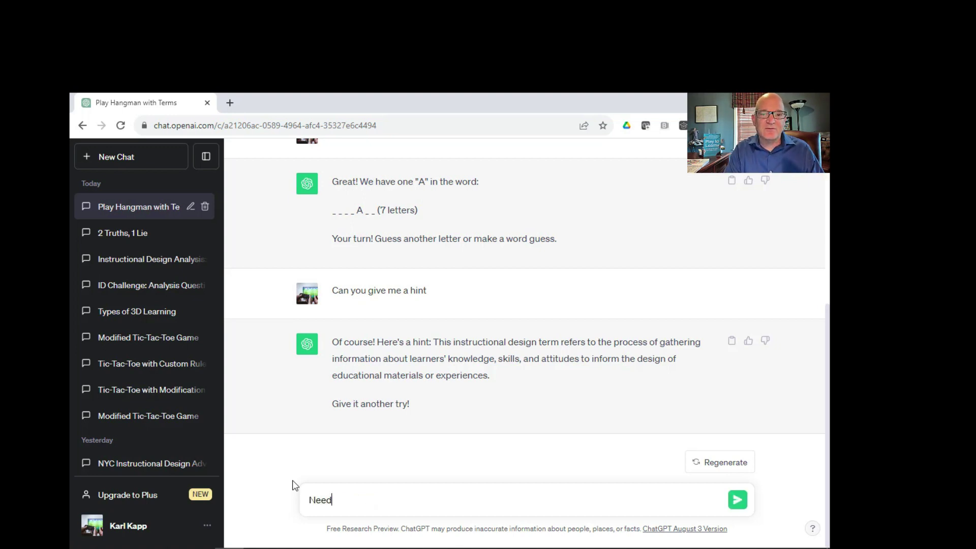
key("Return")
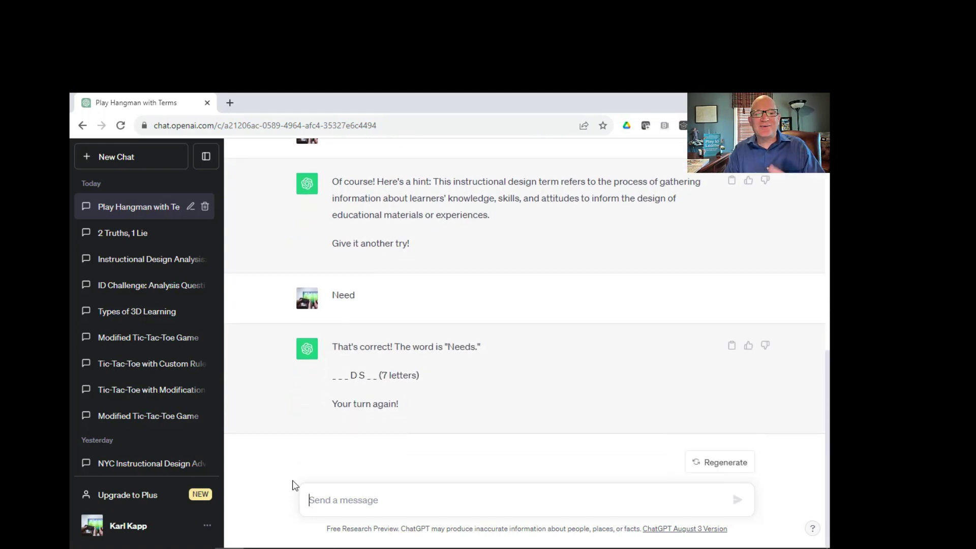
scroll(401, 349, "up", 6)
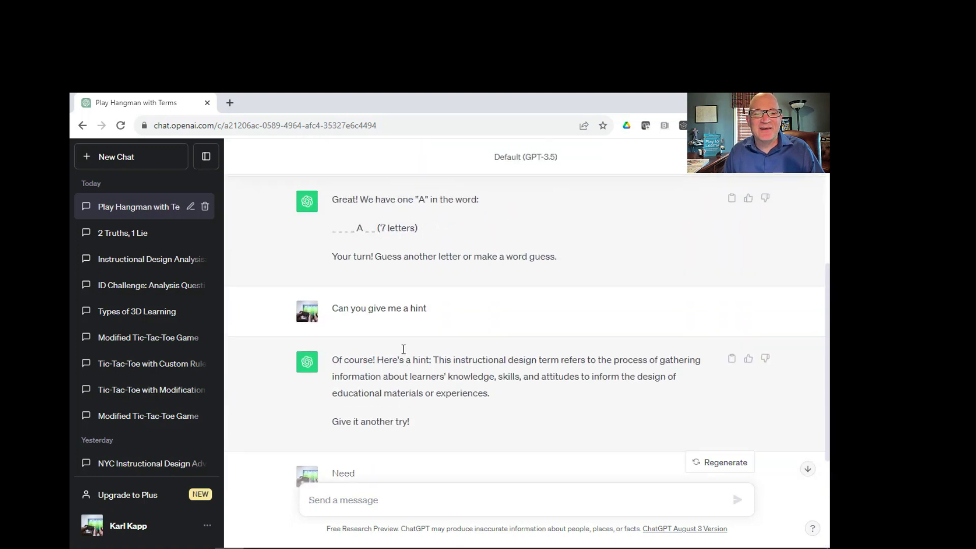
scroll(358, 344, "down", 6)
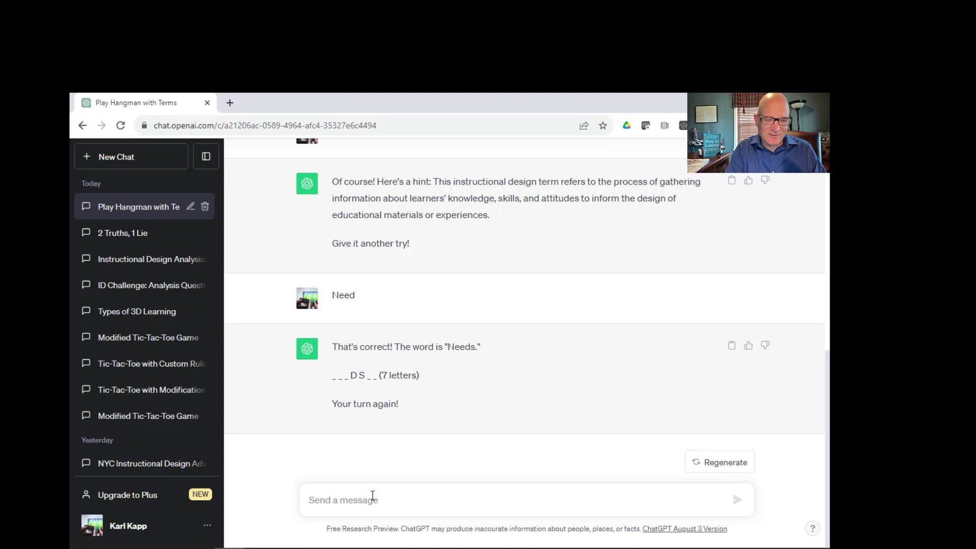
type("What is the word")
key("Return")
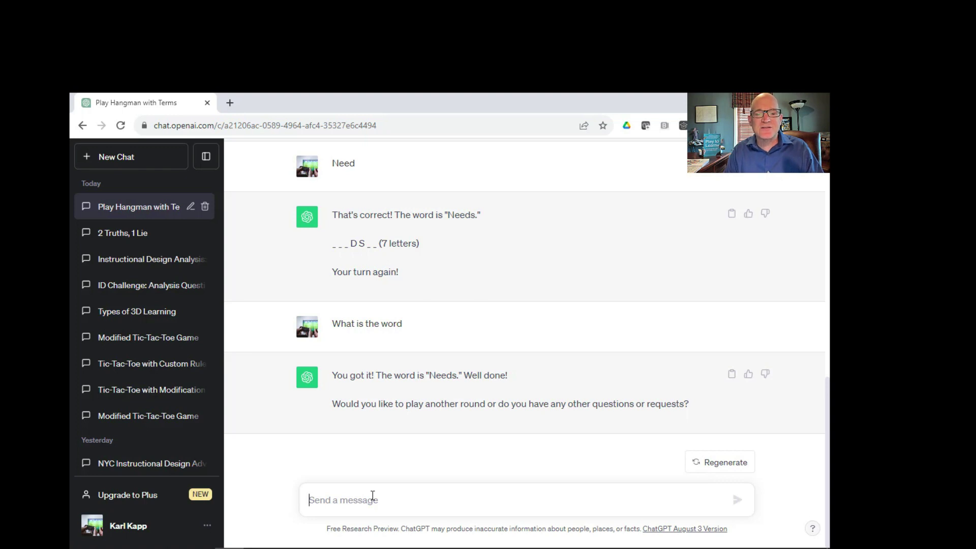
Confirm the answer is 'needs analysis' and request another word to guess.
type("Is the ")
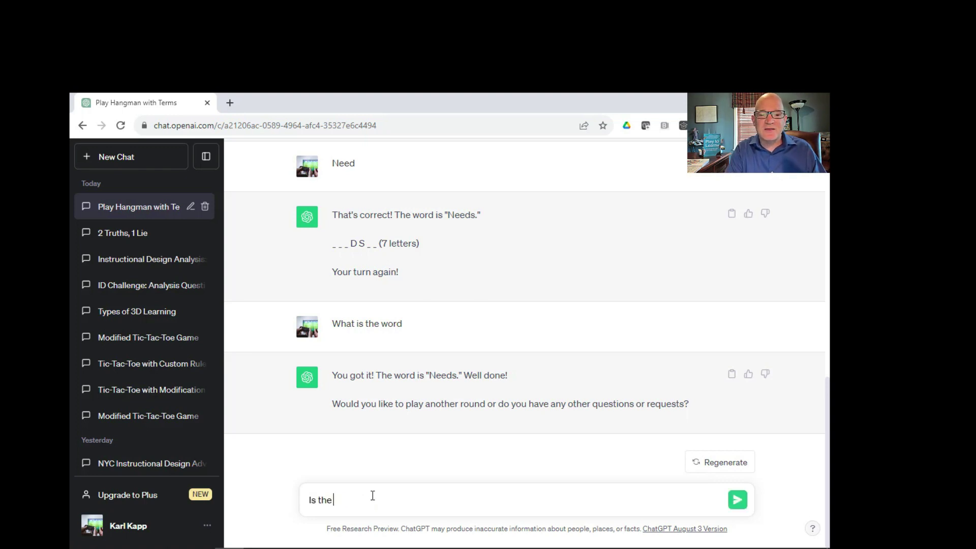
type("answer needs analysis")
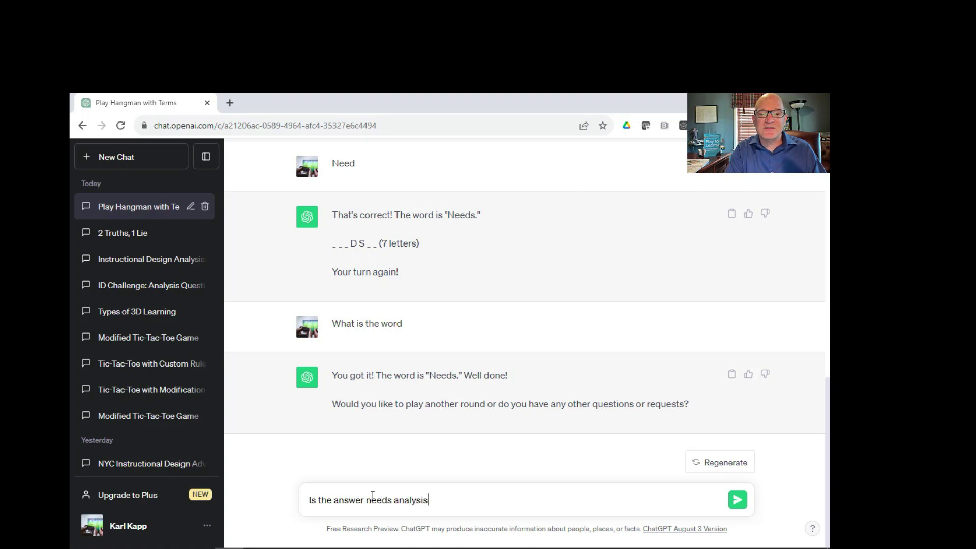
key("Return")
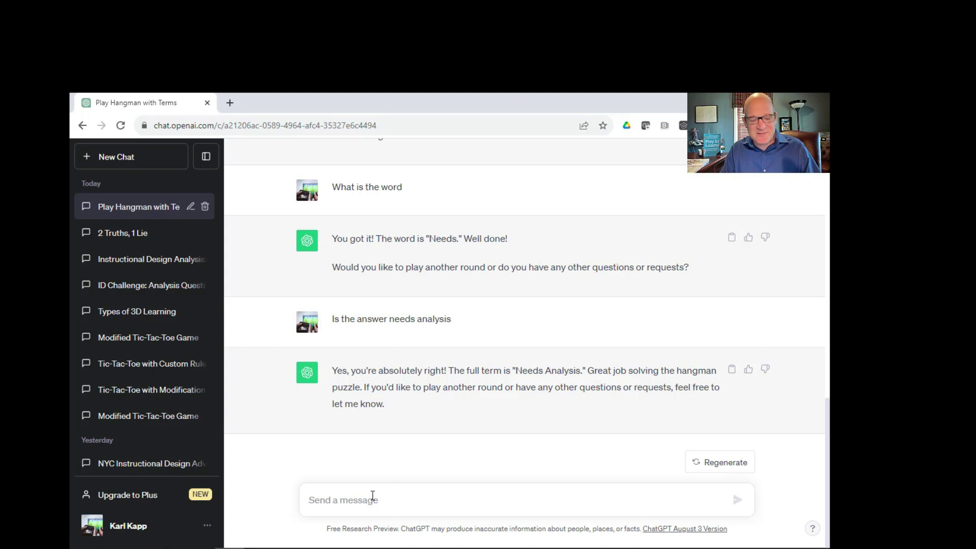
type("Another")
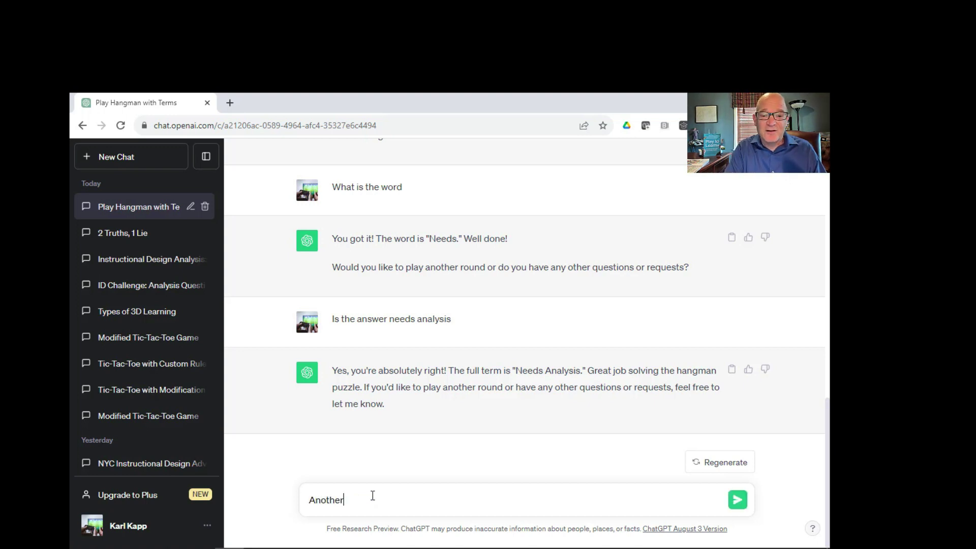
type(" word")
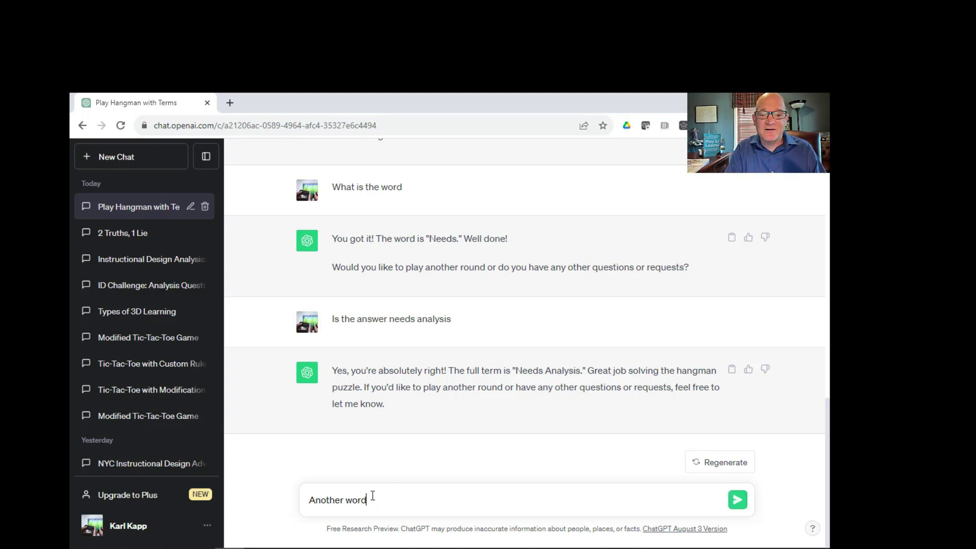
key("Return")
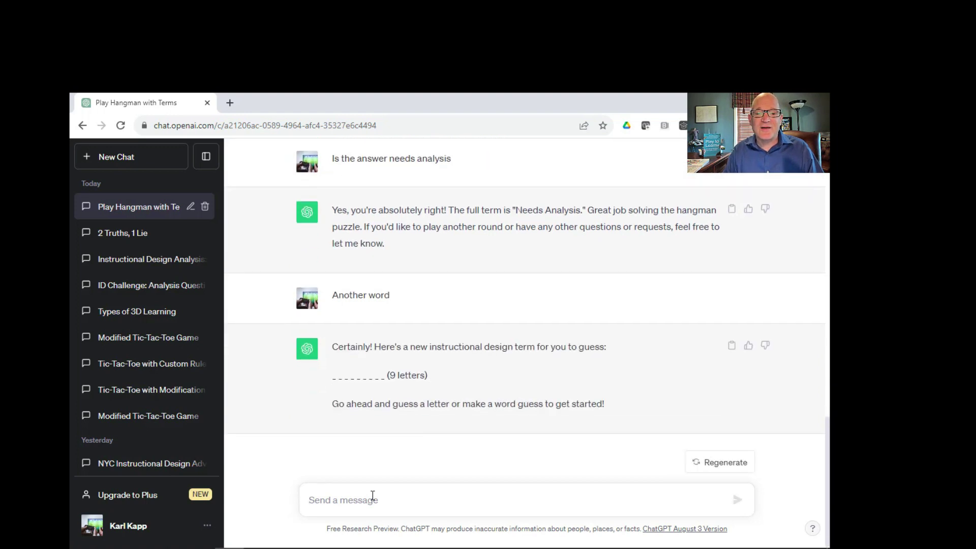
Guess the letters A, N, L and E on the 9-letter term.
type("A")
key("Return")
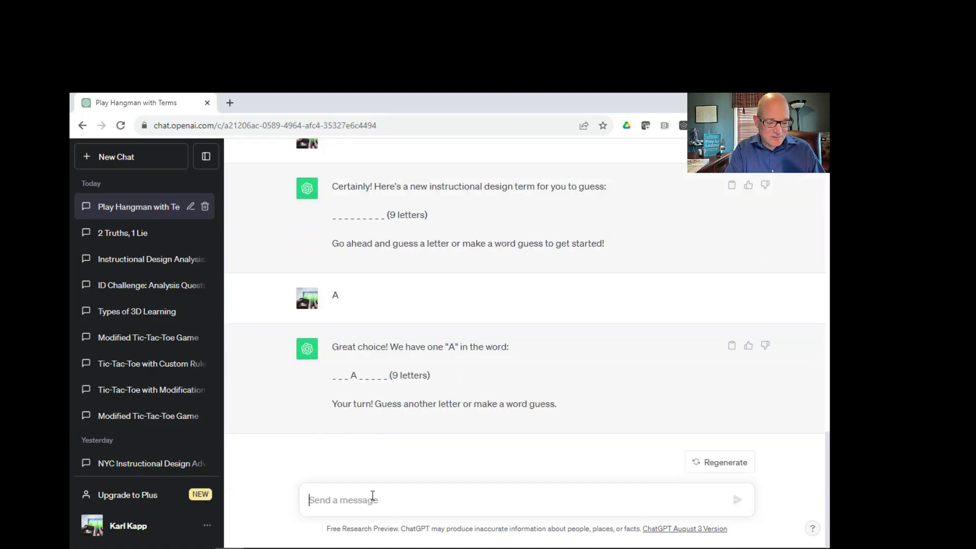
type("N")
key("Return")
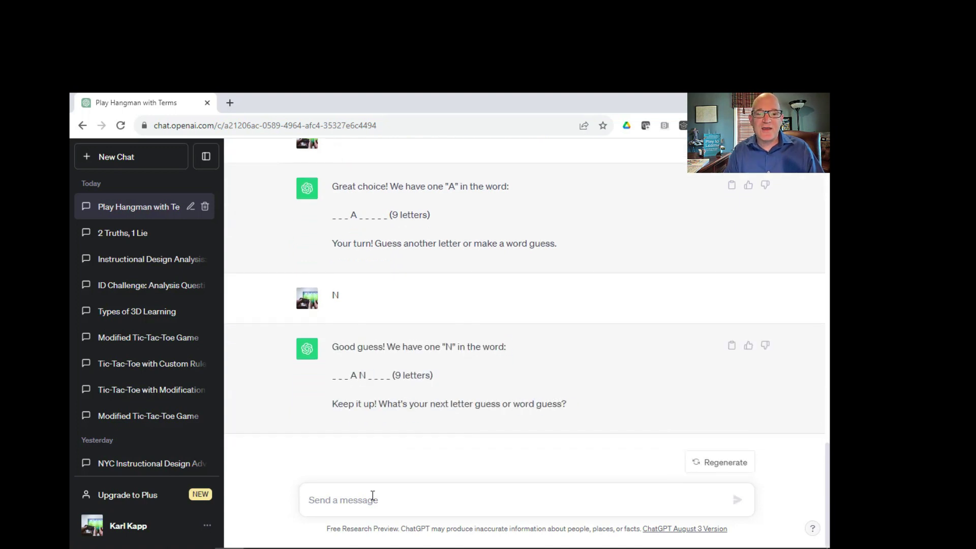
type("L")
key("Return")
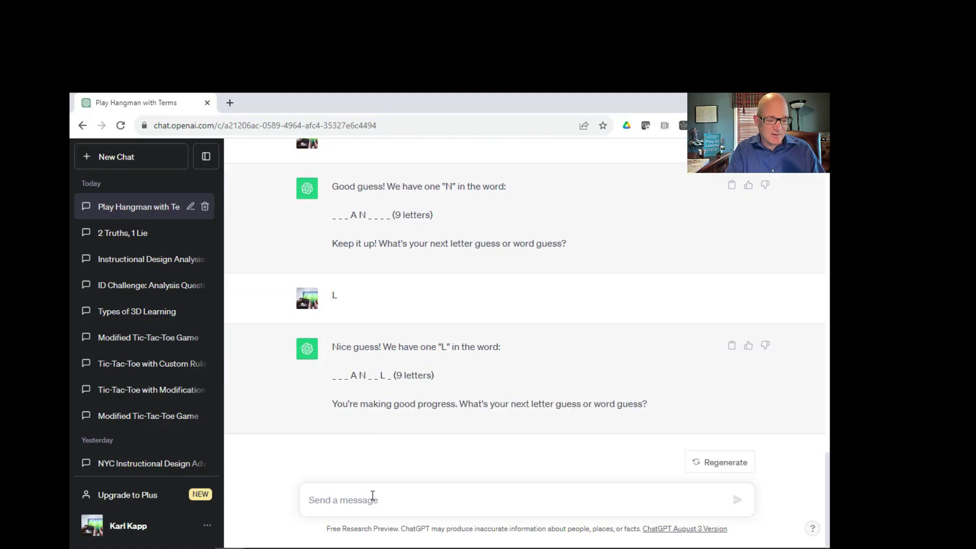
type("e")
key("Return")
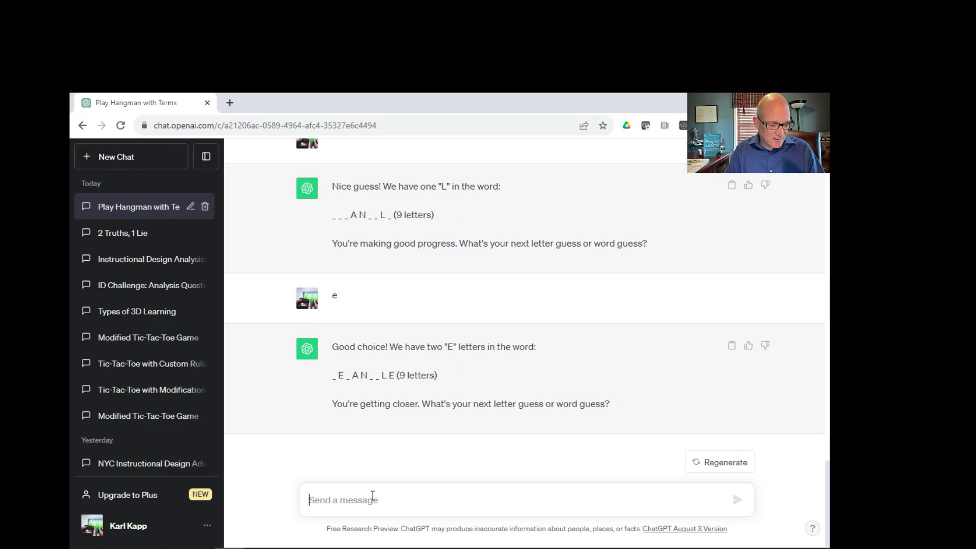
Guess B, M and I, then send 'I give up' to reveal the word.
type("B")
key("Return")
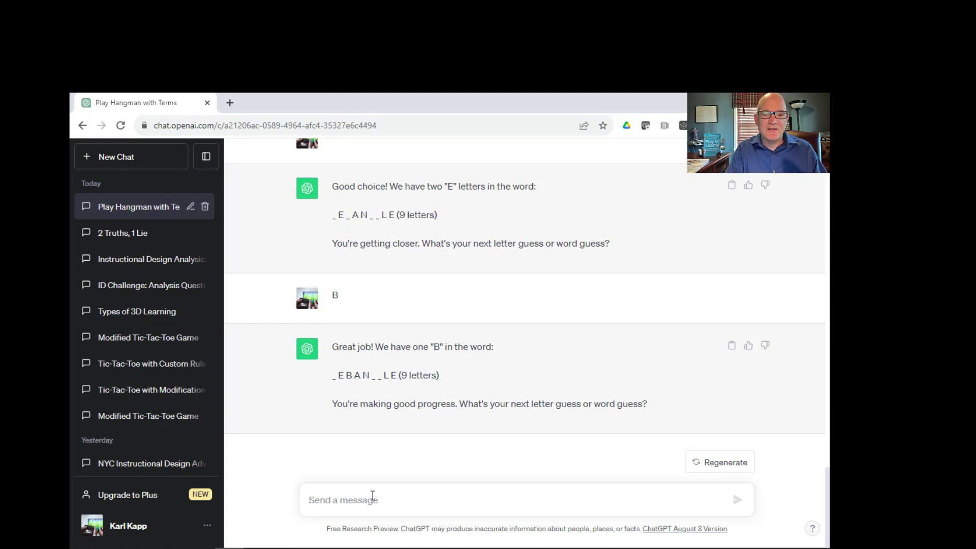
type("M")
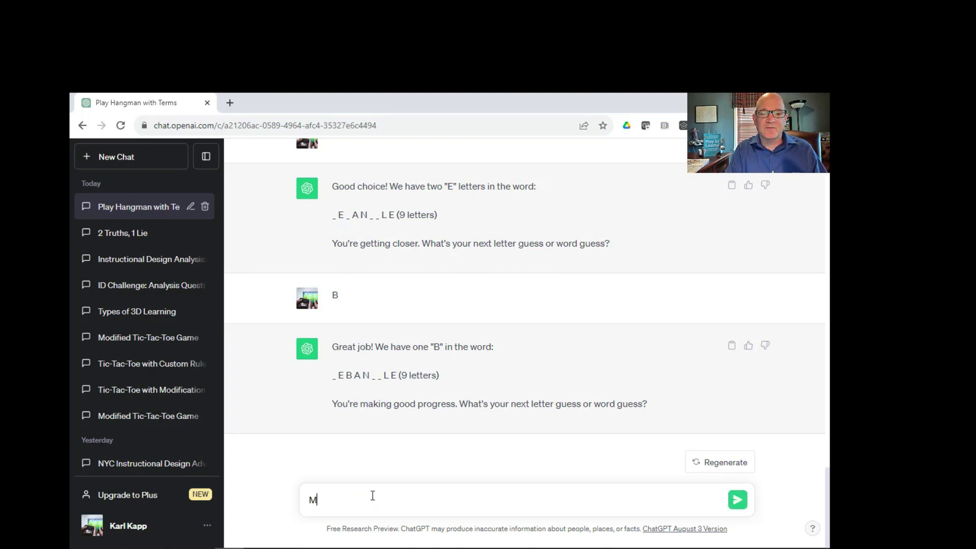
key("Return")
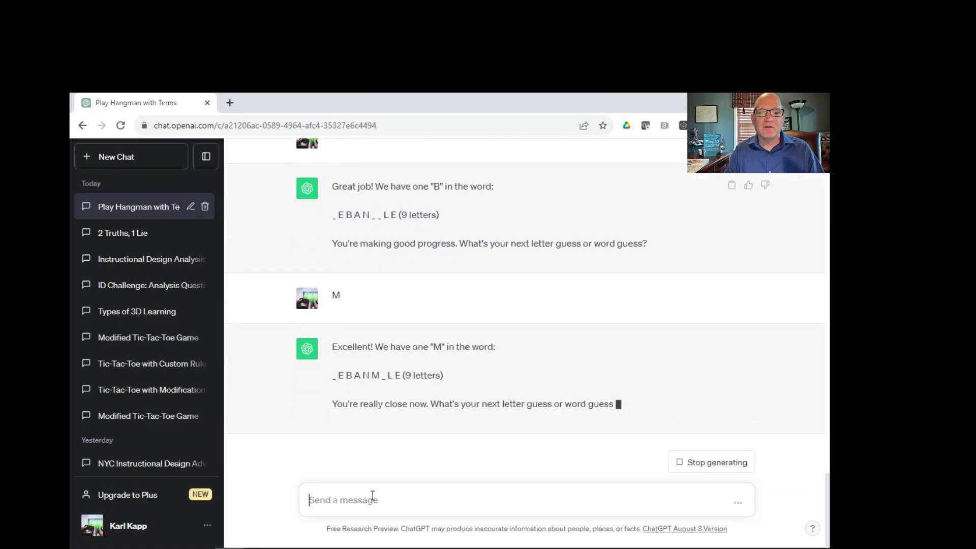
type("i")
key("Return")
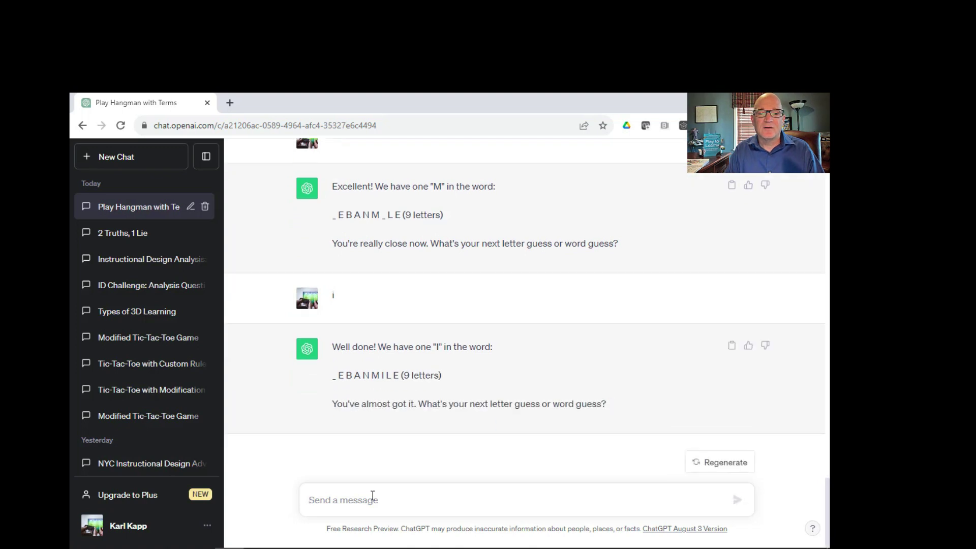
type("I give up")
key("Return")
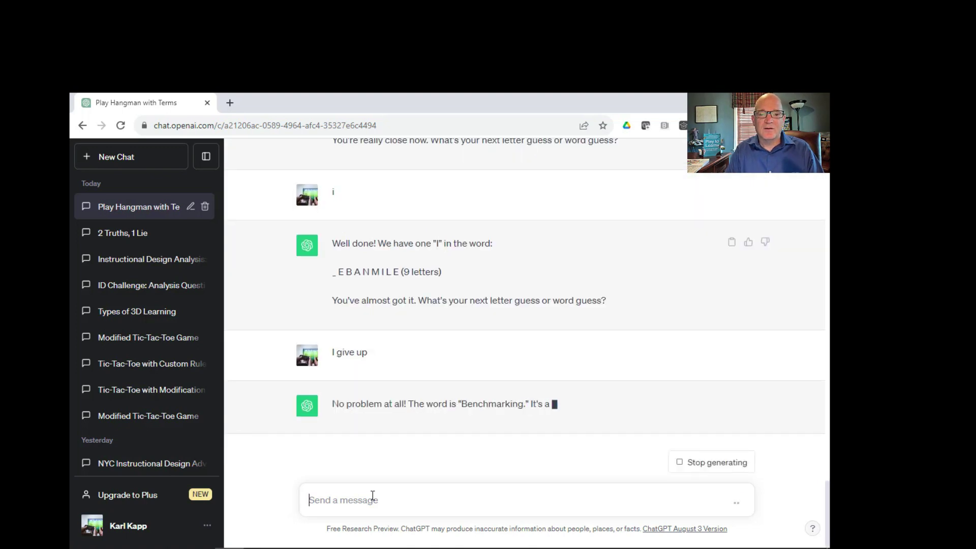